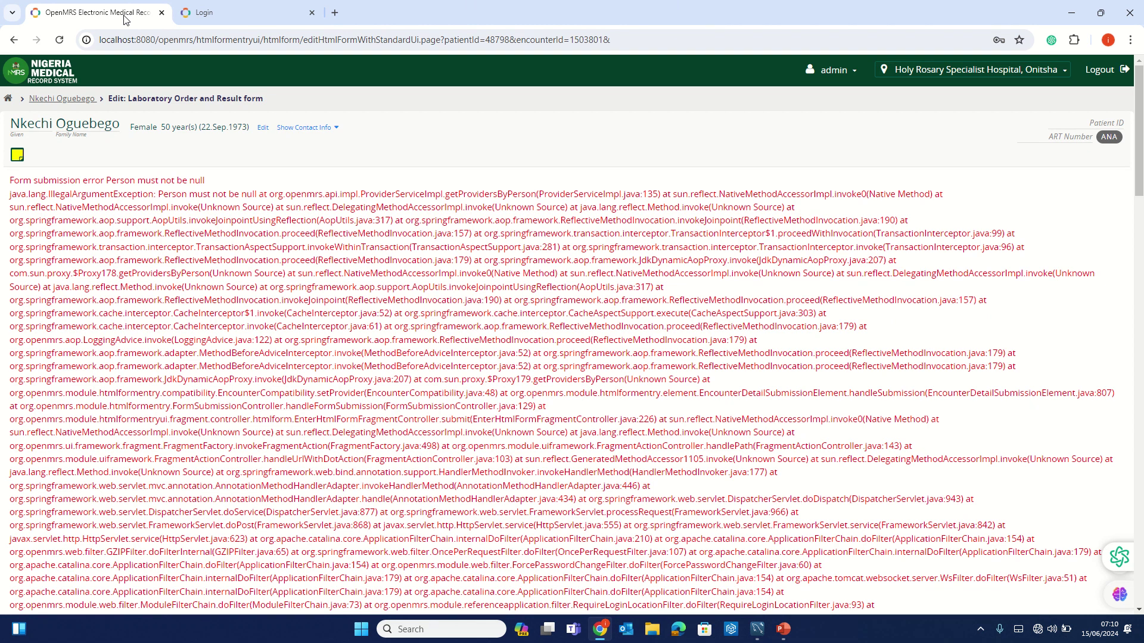
- Log in to NMRS at Holy Rosary Specialist Hospital, Onitsha, and open Find Patient Record
click(228, 16)
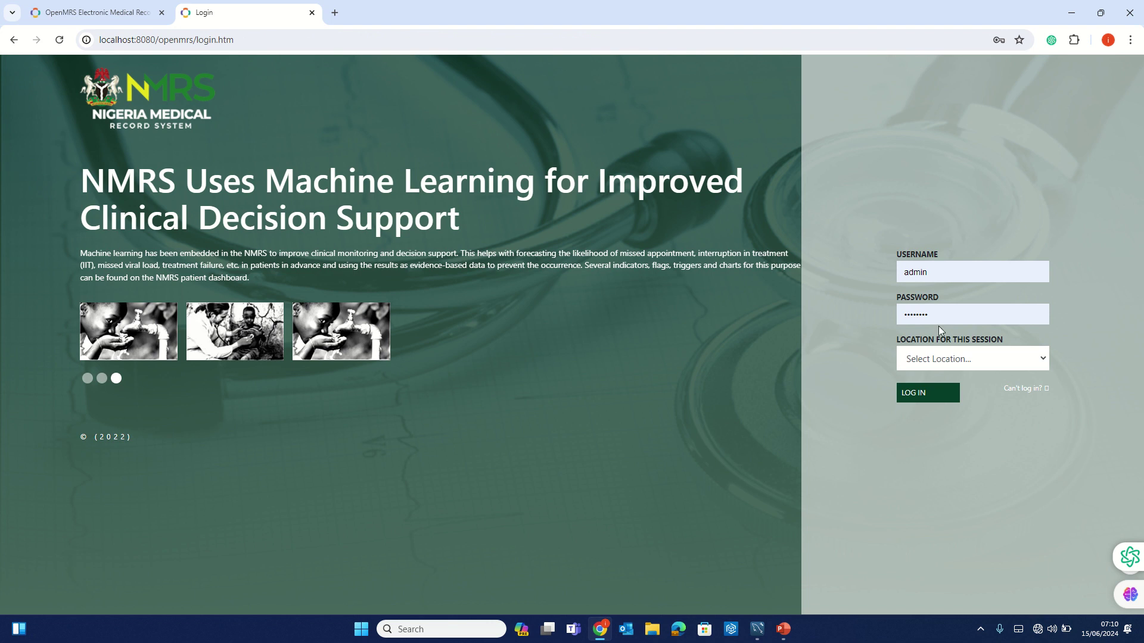
click(947, 359)
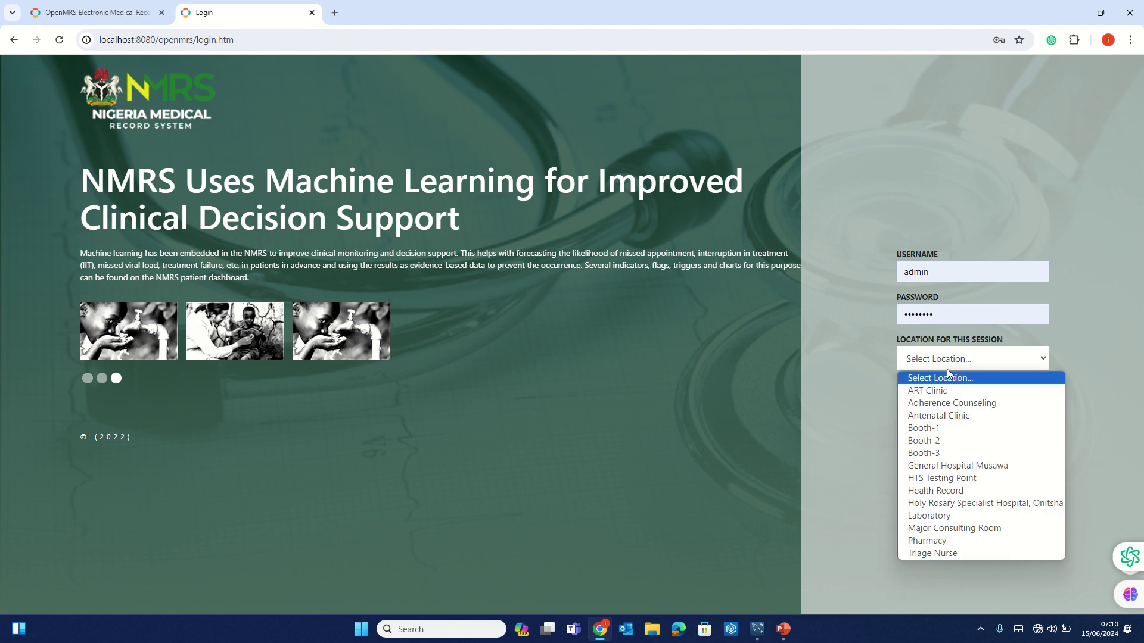
click(960, 504)
click(922, 394)
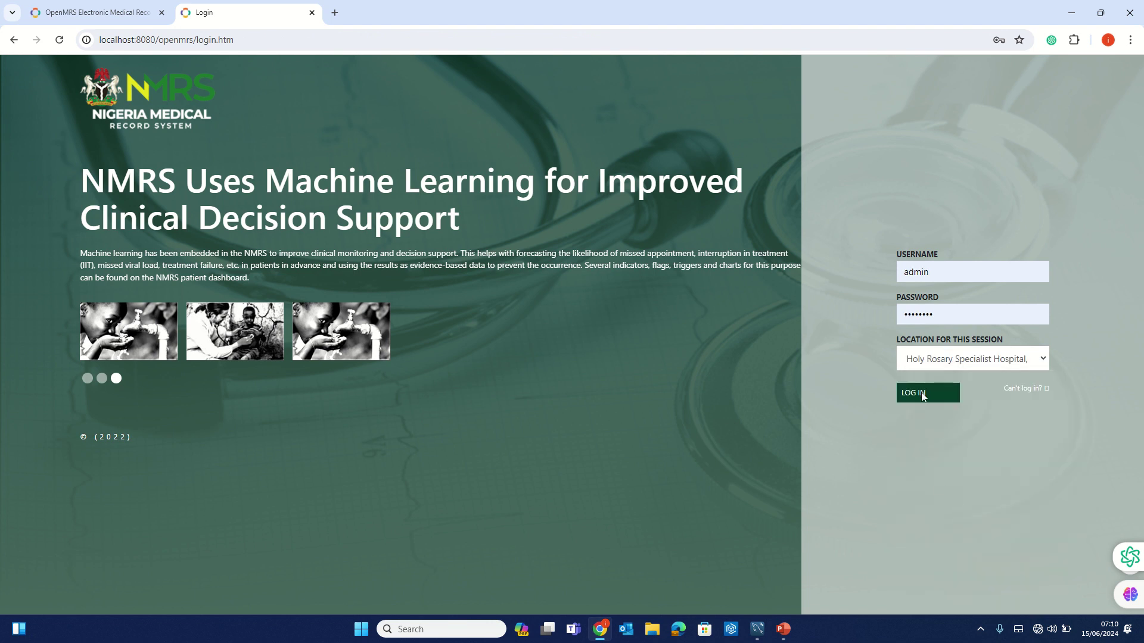
click(782, 187)
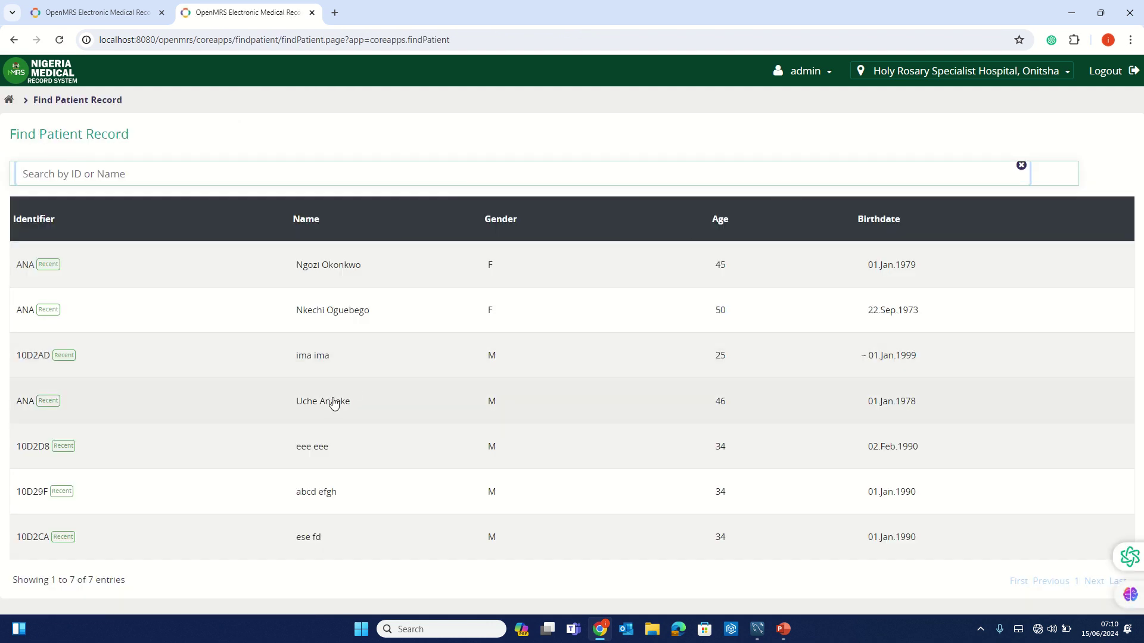
- Open the 46-year-old male patient's dashboard from the recent patients list
click(332, 402)
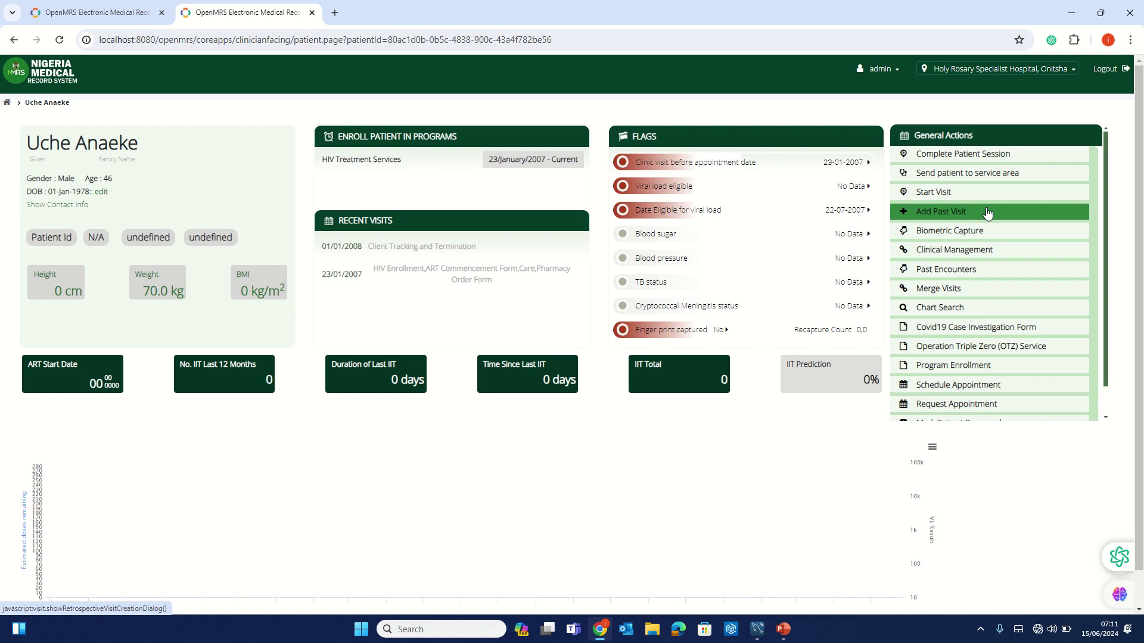
- Add a past visit for the patient dated 15 June 2024
click(988, 213)
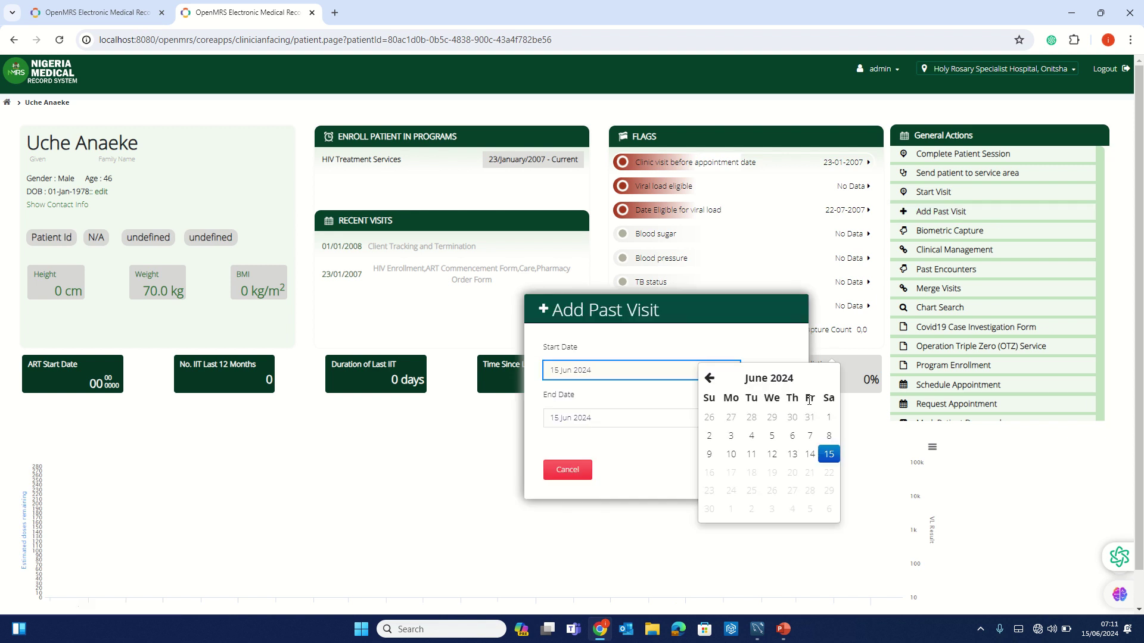
click(829, 461)
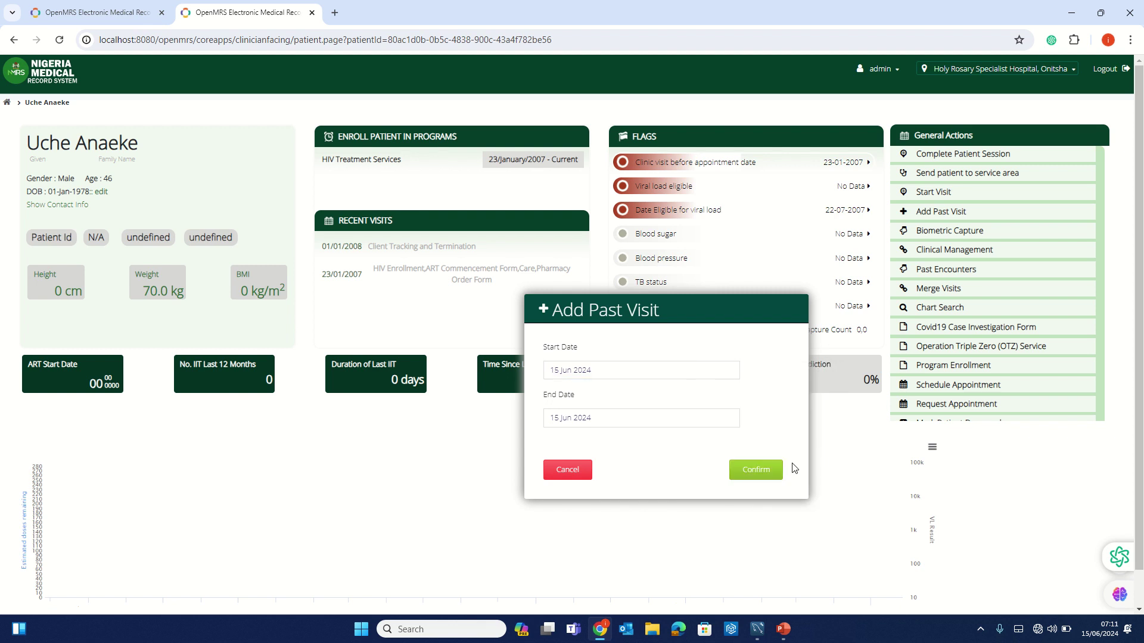
click(766, 473)
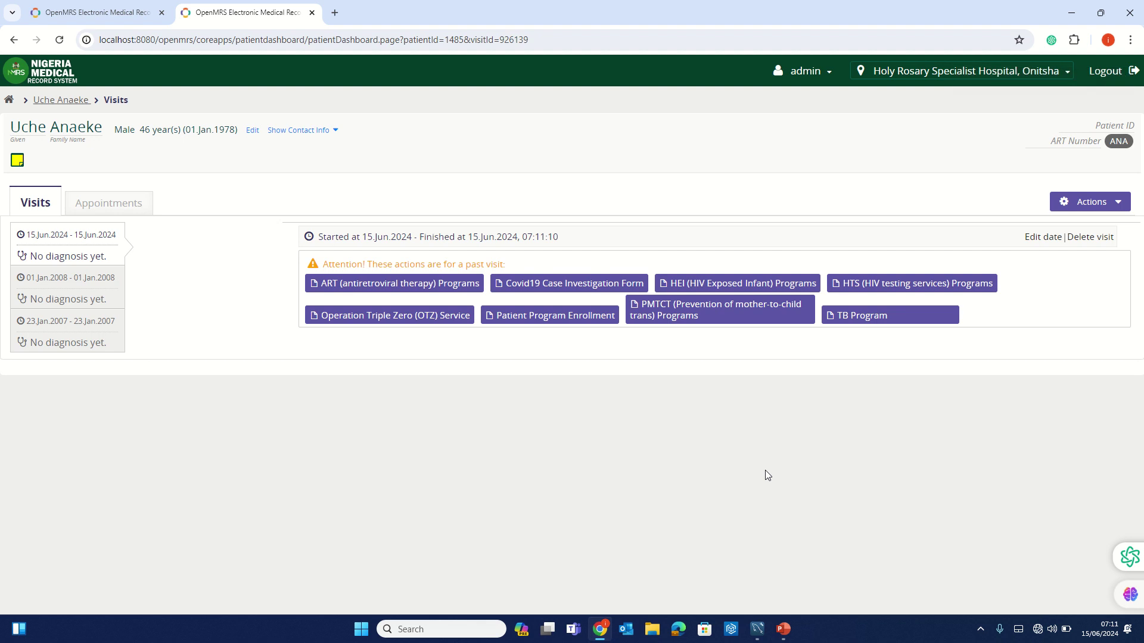
- Open the Viral Load Sample Collection Form from the visit's ART program lab forms
click(360, 292)
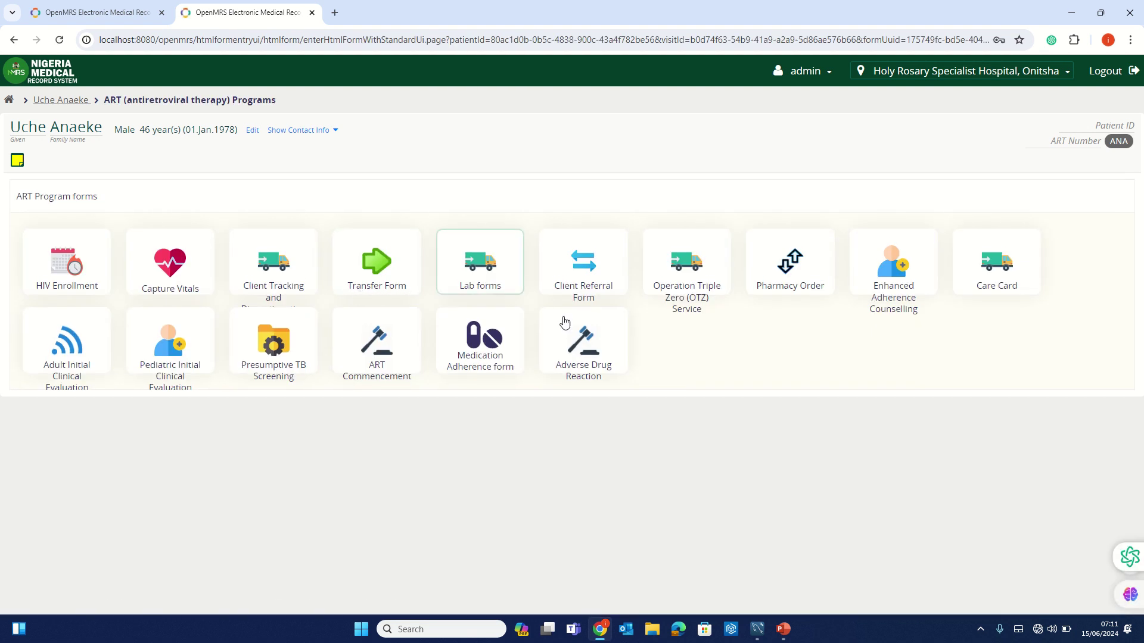
click(483, 266)
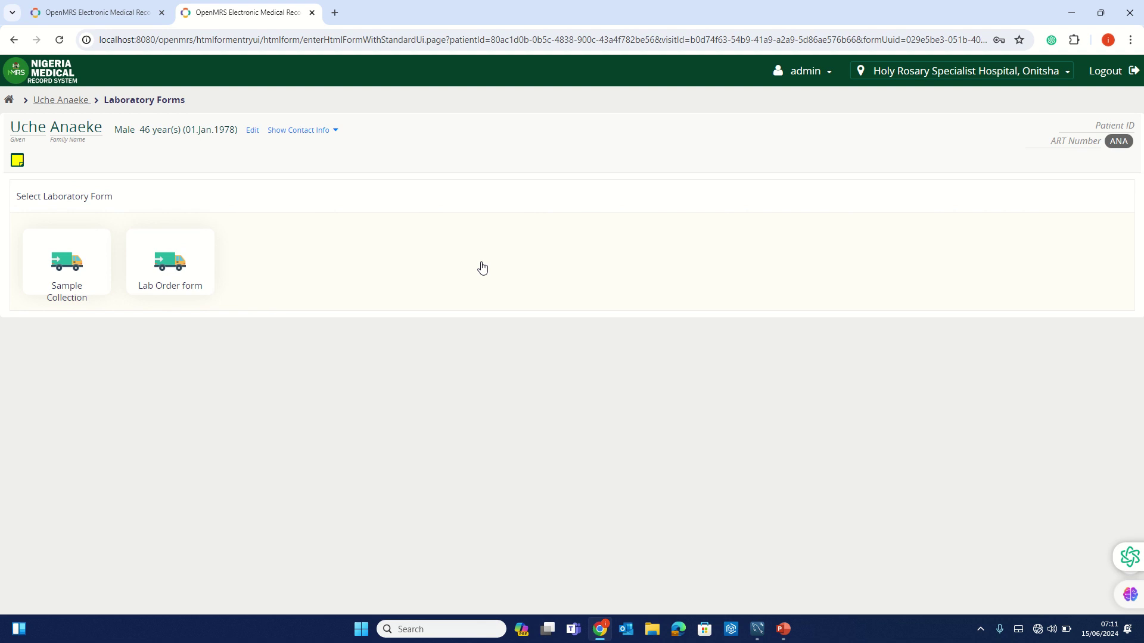
click(65, 267)
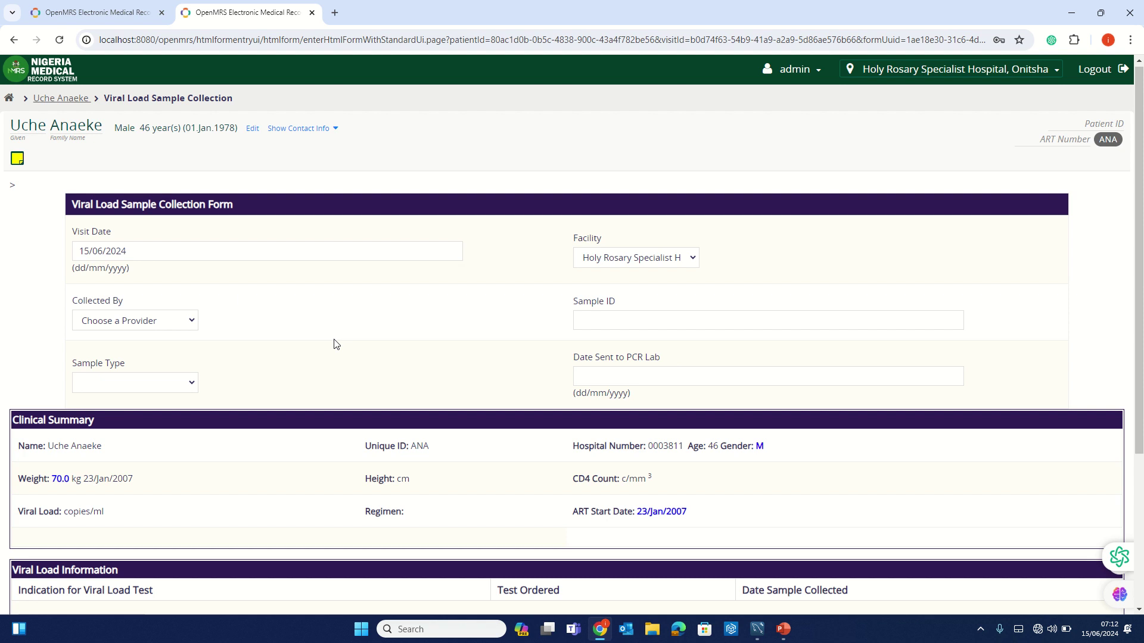
scroll(334, 344, down, 3)
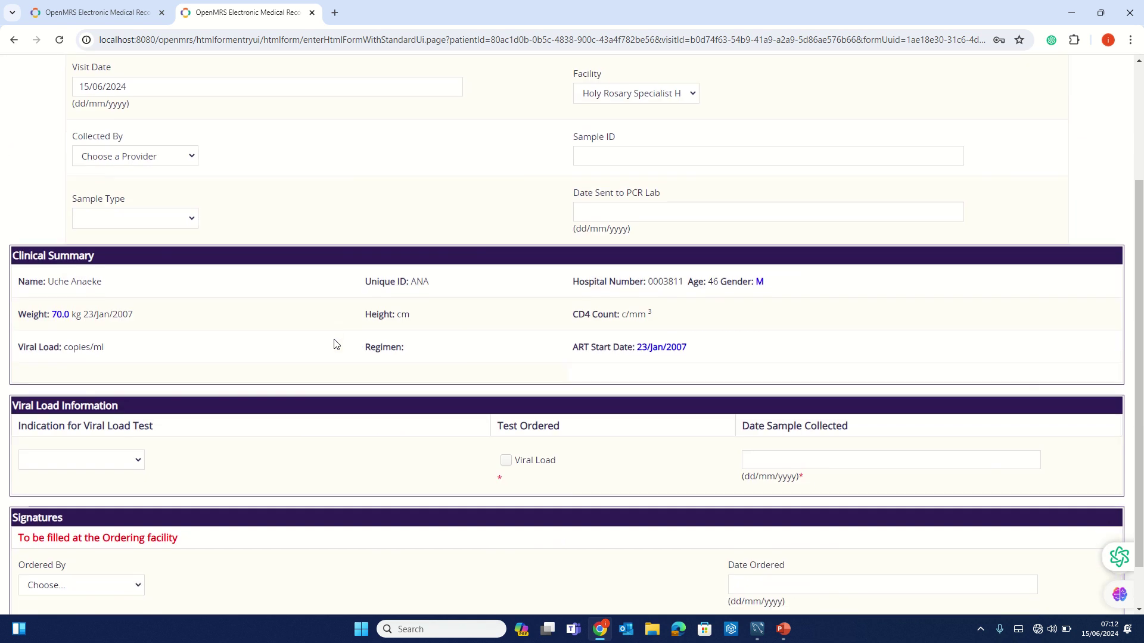
scroll(333, 344, up, 3)
scroll(333, 344, down, 1)
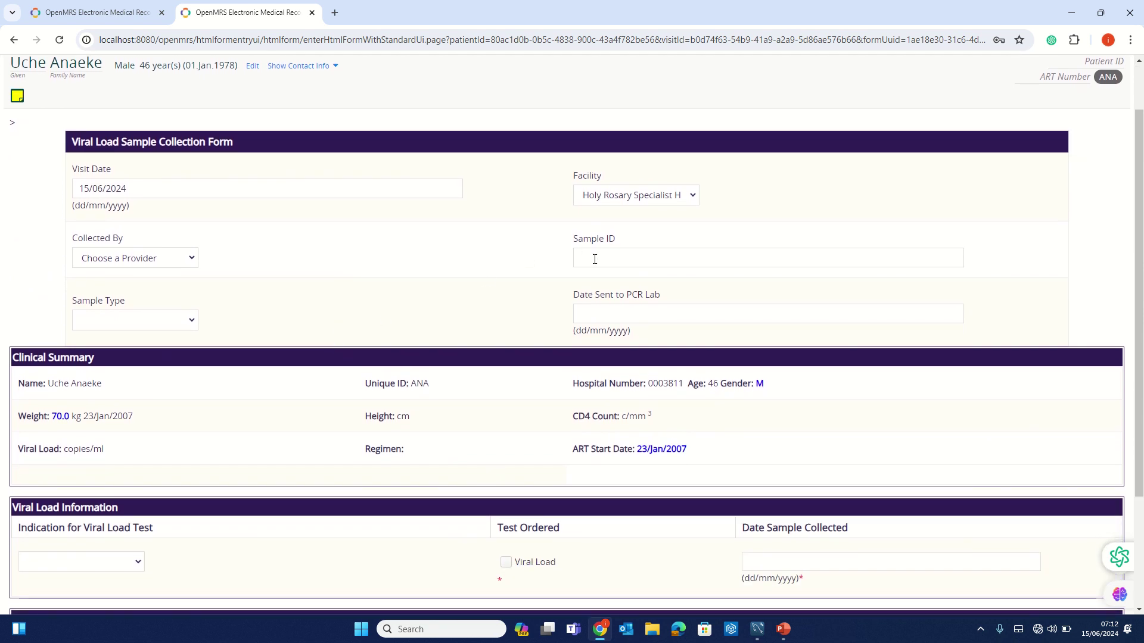
click(595, 259)
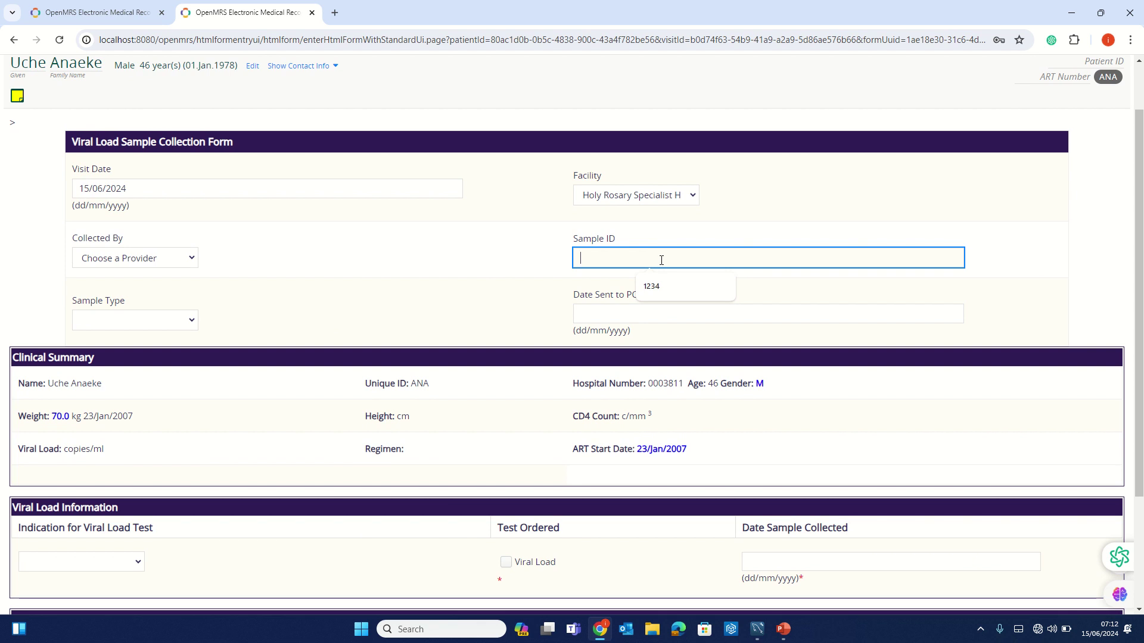
click(15, 41)
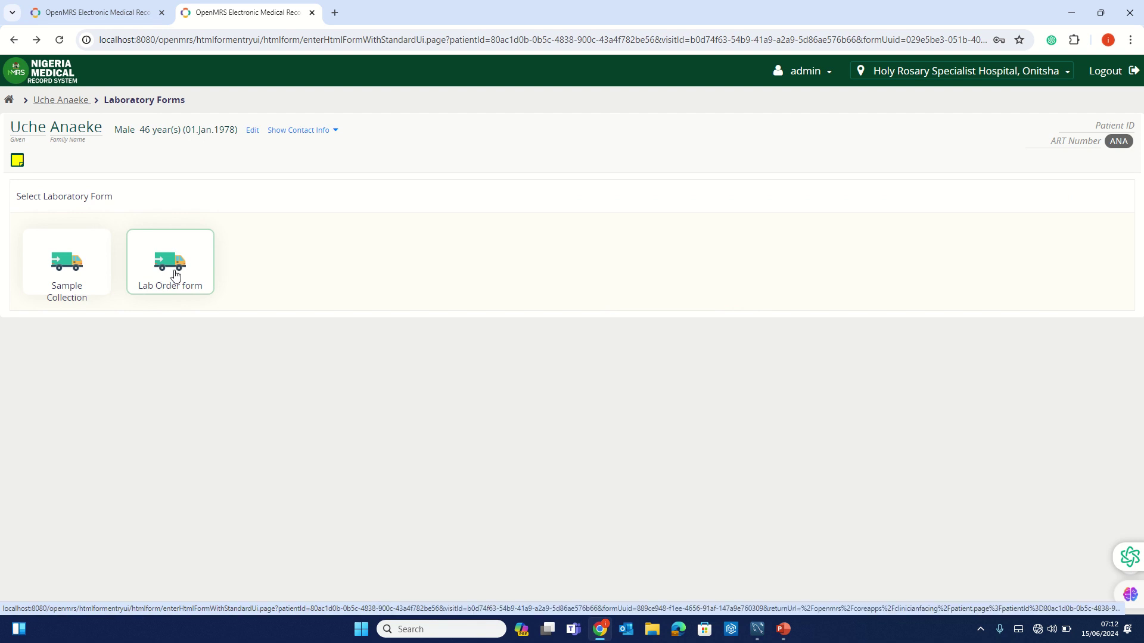
click(175, 276)
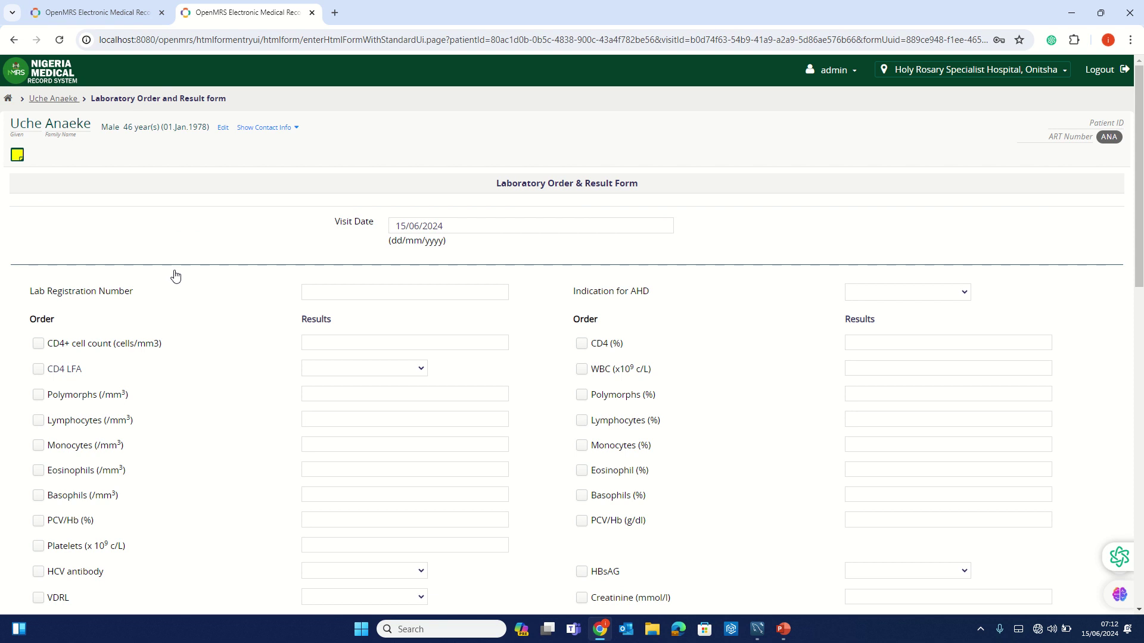
click(13, 40)
click(92, 255)
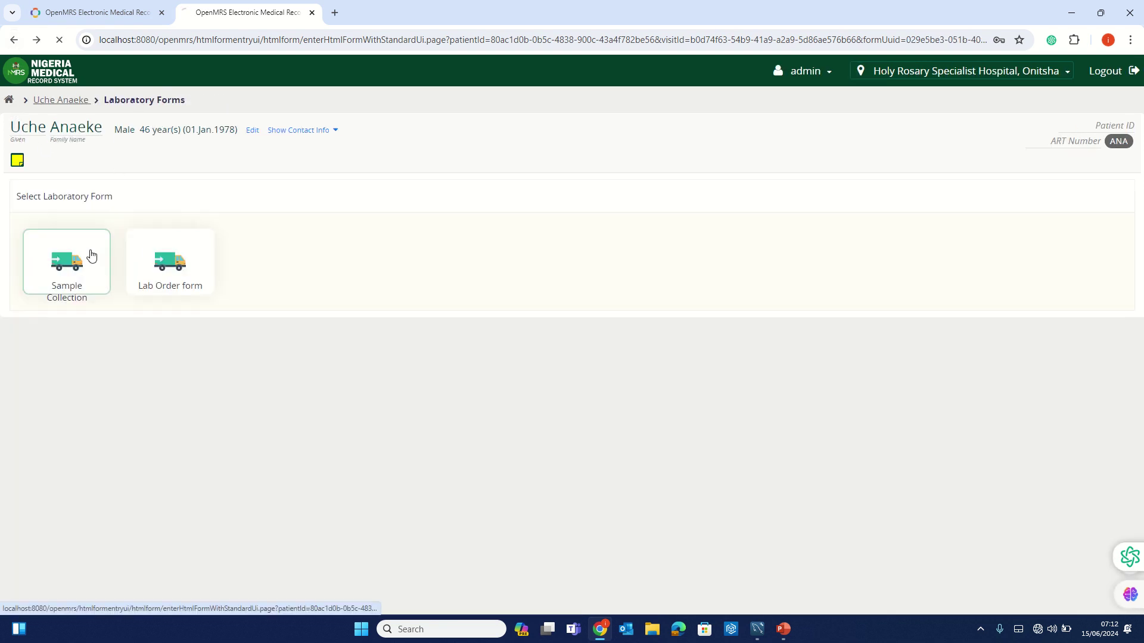
scroll(274, 384, down, 4)
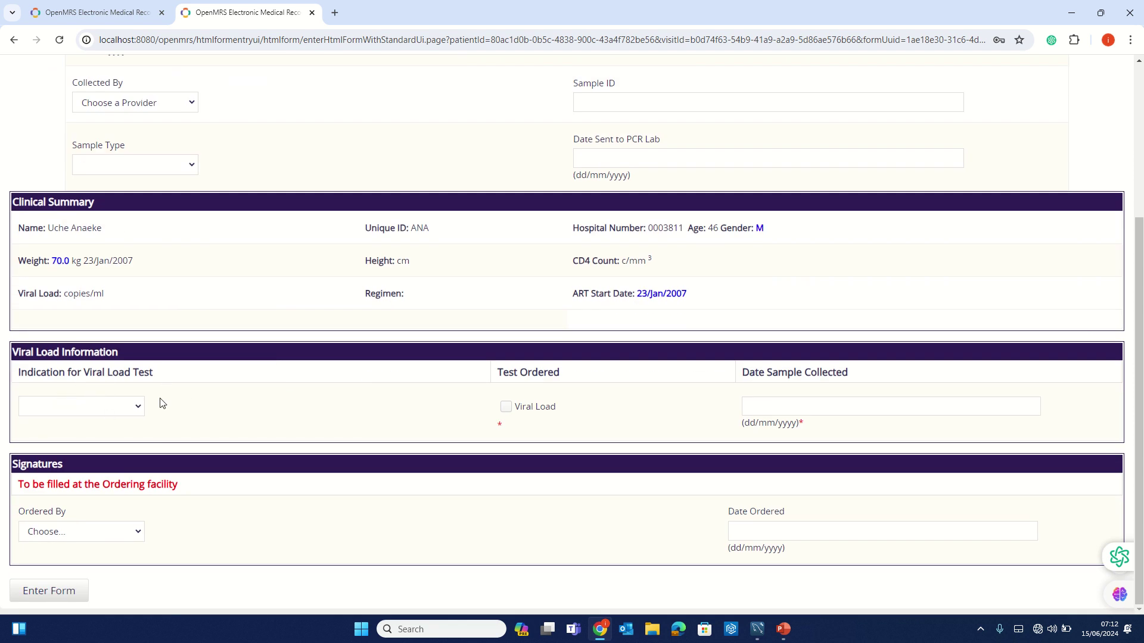
click(133, 408)
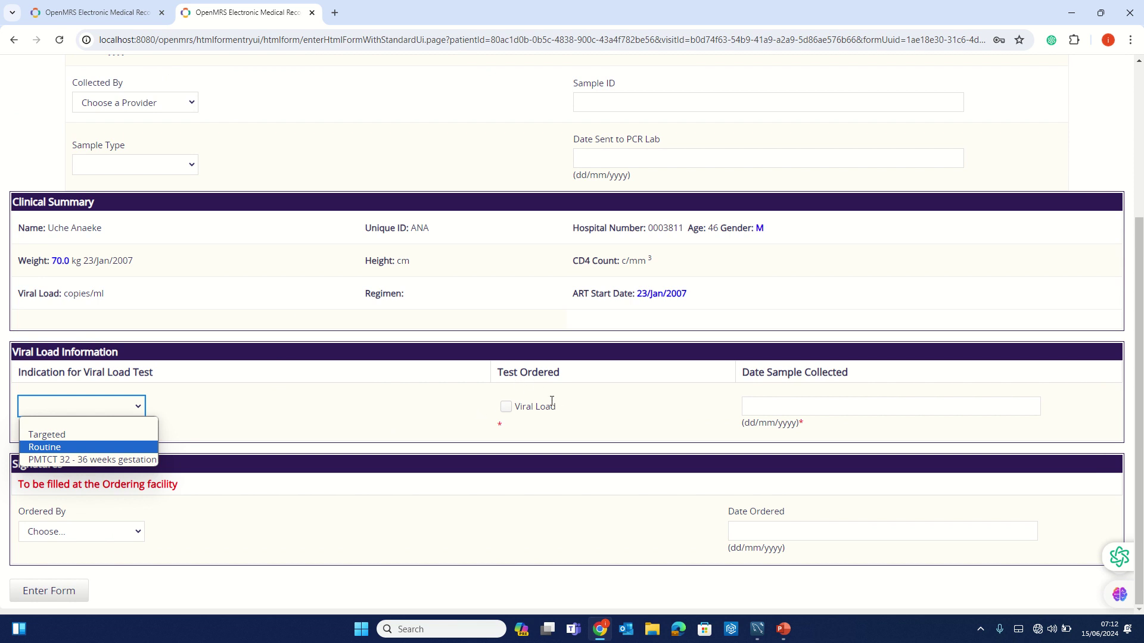
click(513, 412)
click(506, 407)
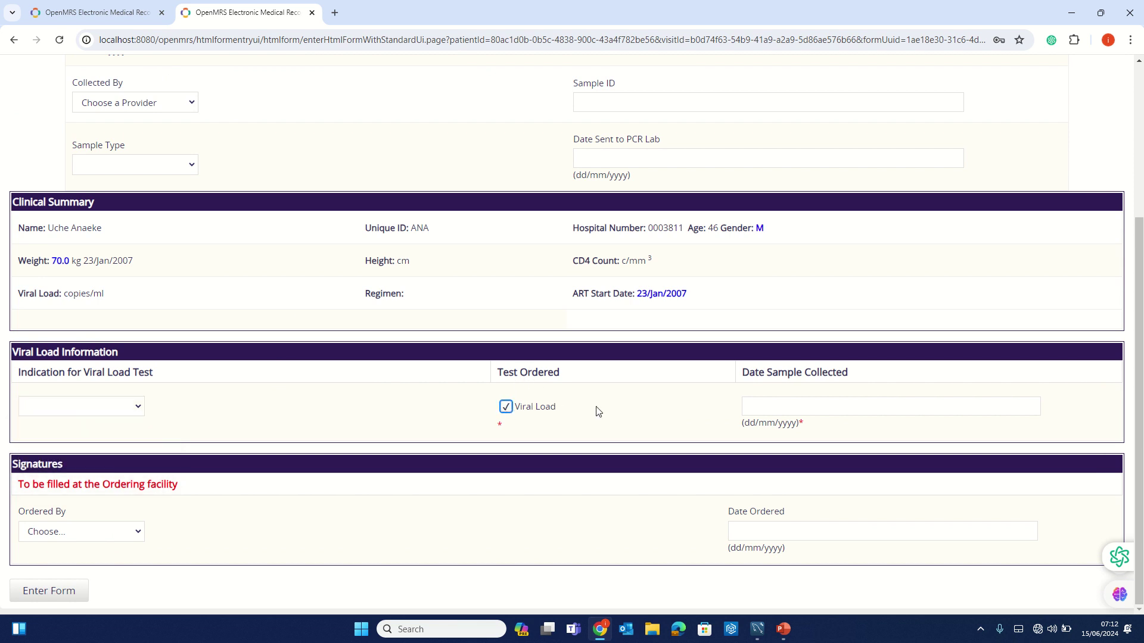
click(760, 418)
click(761, 409)
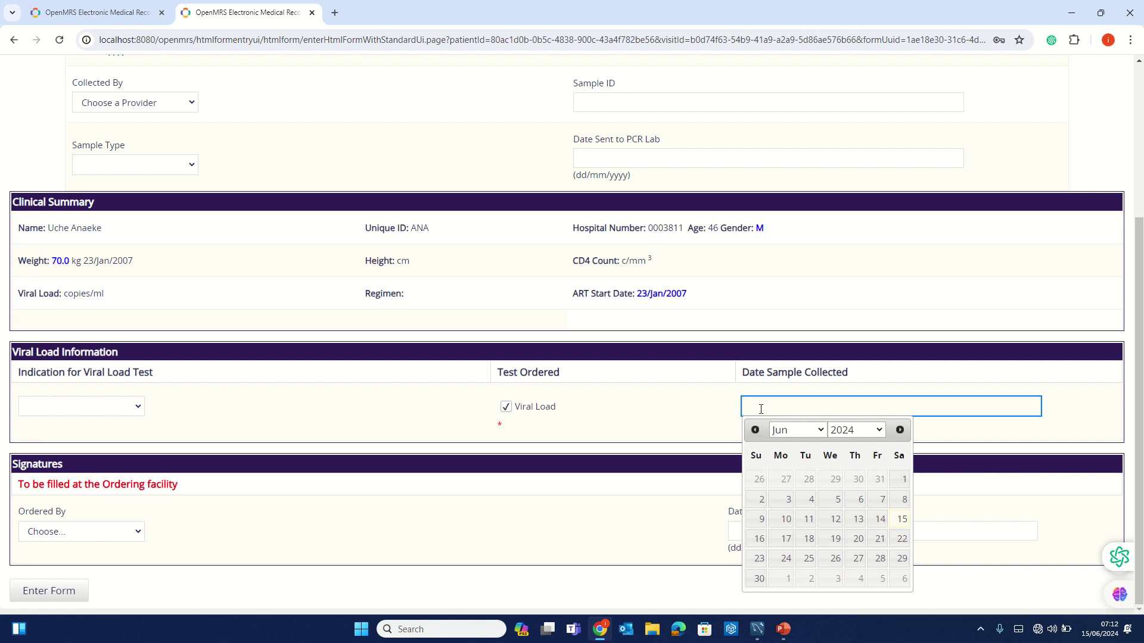
click(86, 534)
click(80, 561)
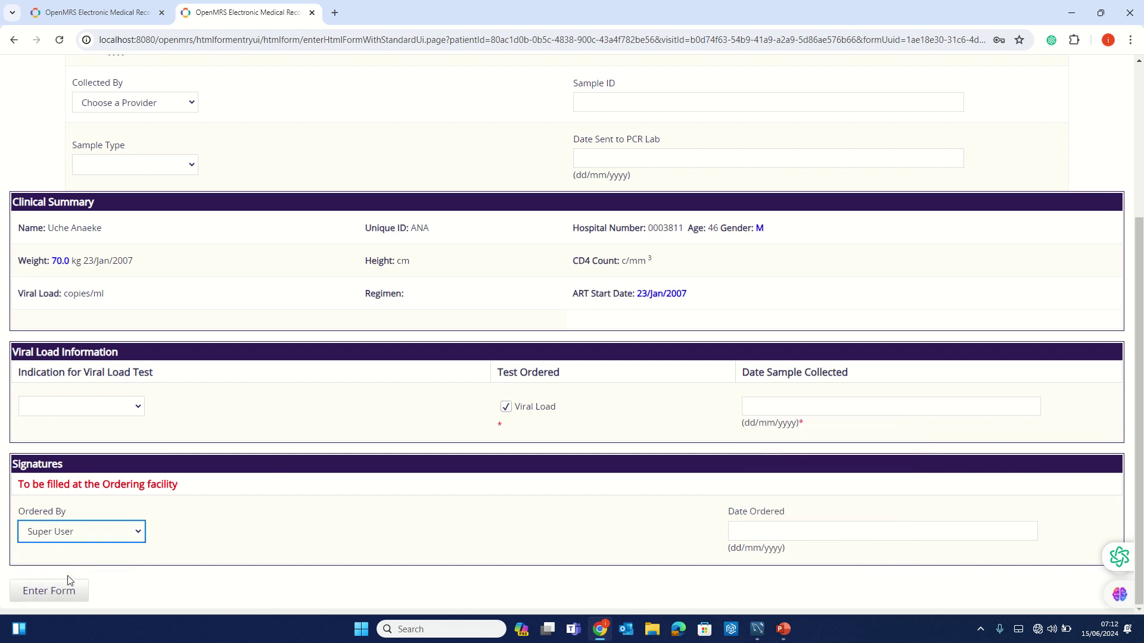
click(13, 41)
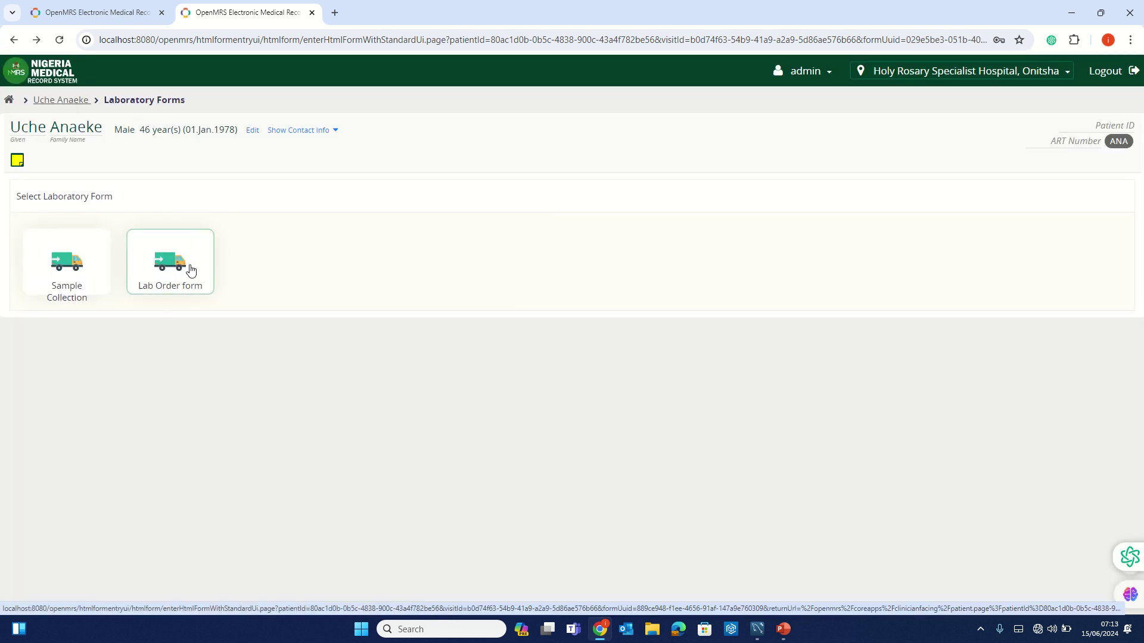
click(191, 272)
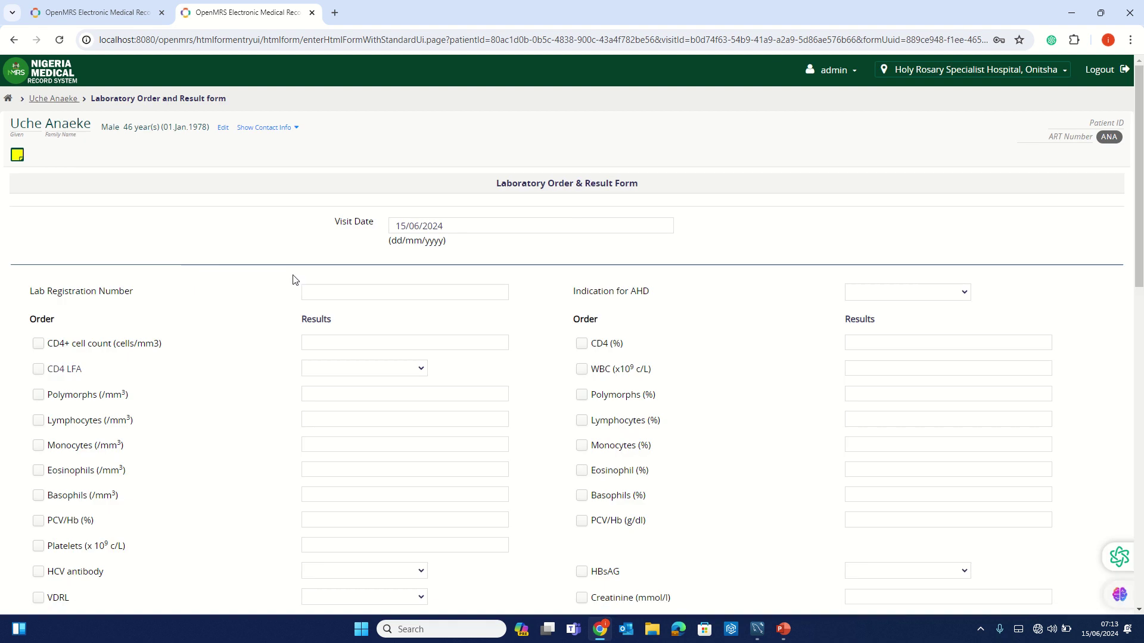
scroll(488, 292, down, 1)
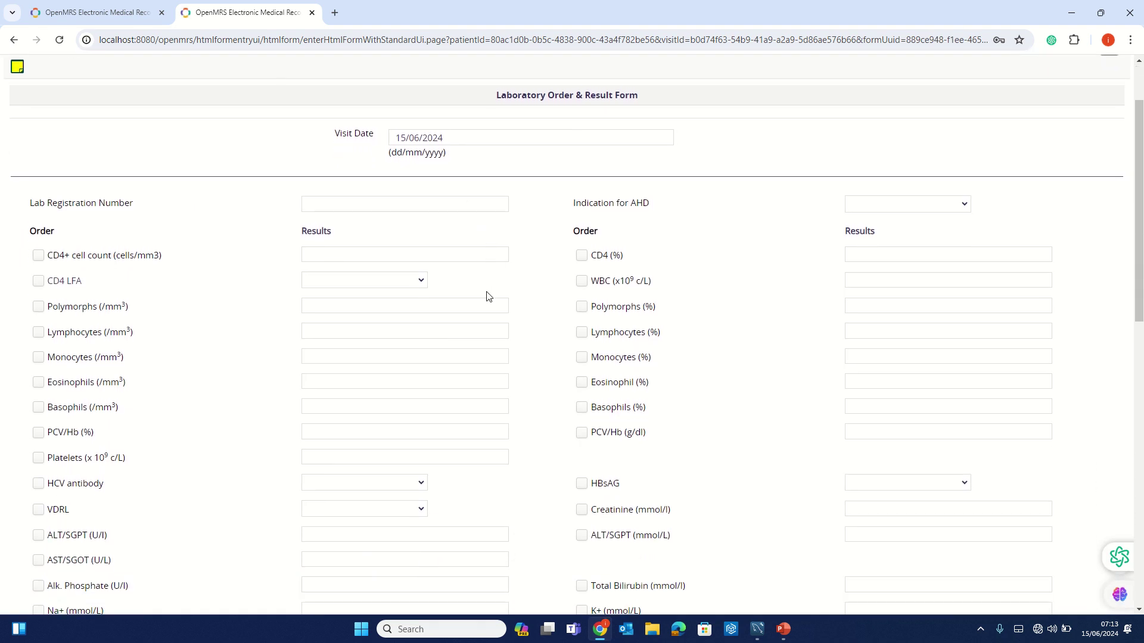
scroll(488, 296, up, 1)
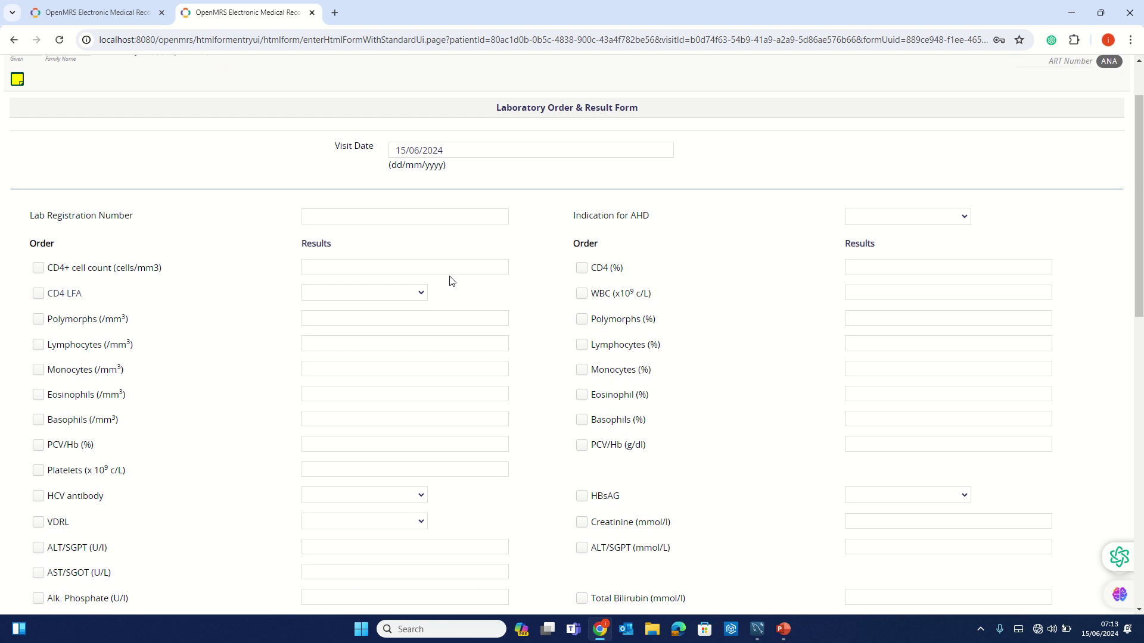
scroll(441, 241, down, 2)
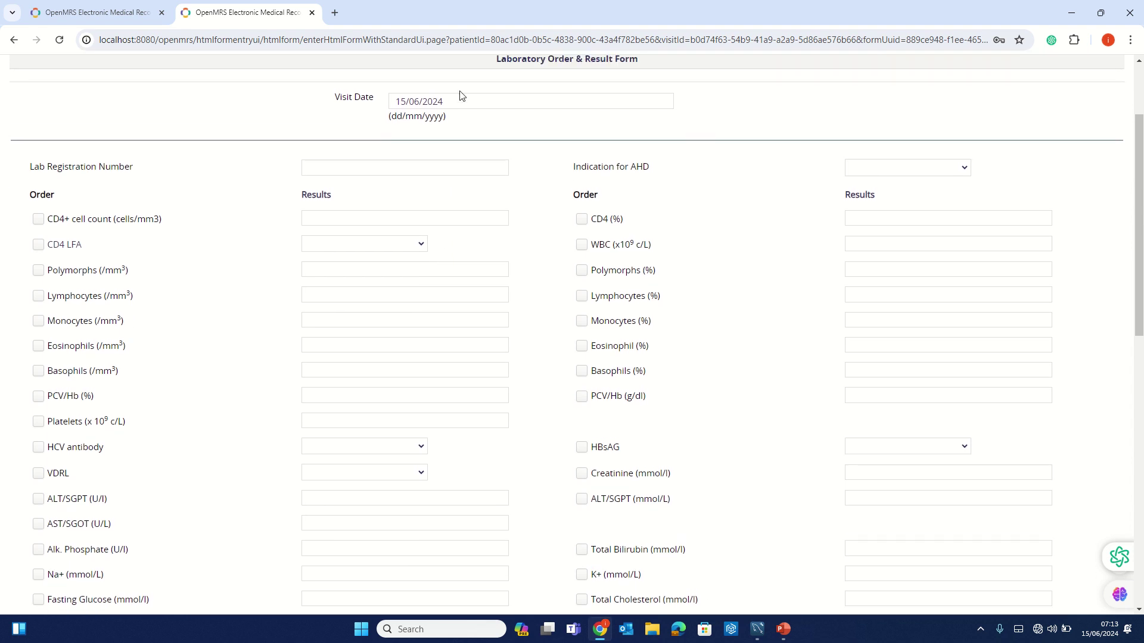
drag(448, 107, 382, 104)
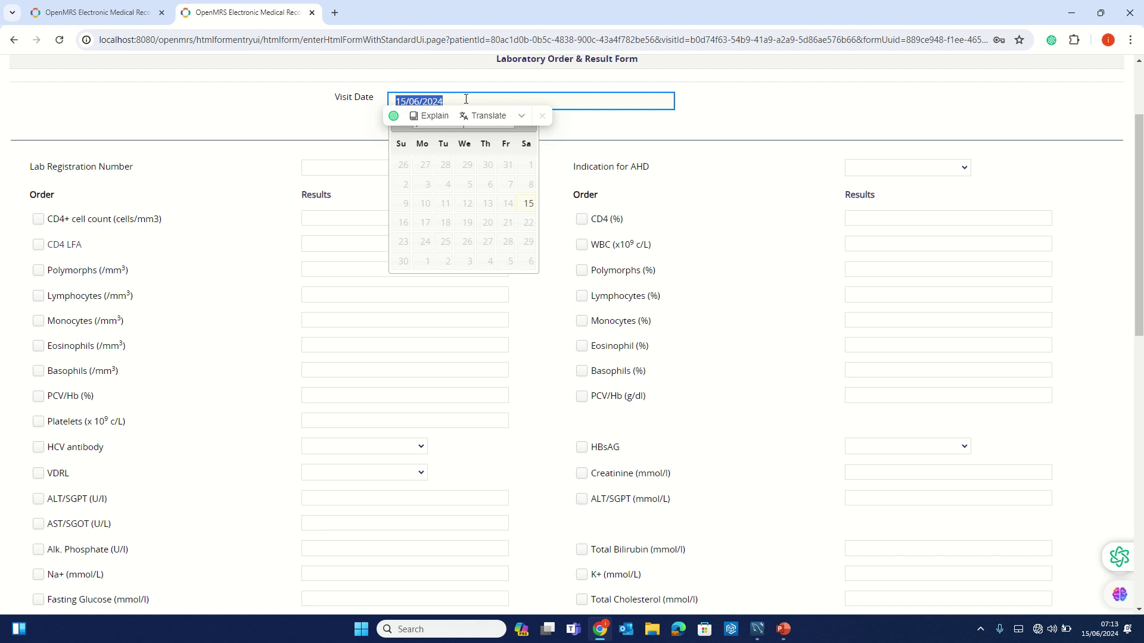
click(466, 100)
click(423, 89)
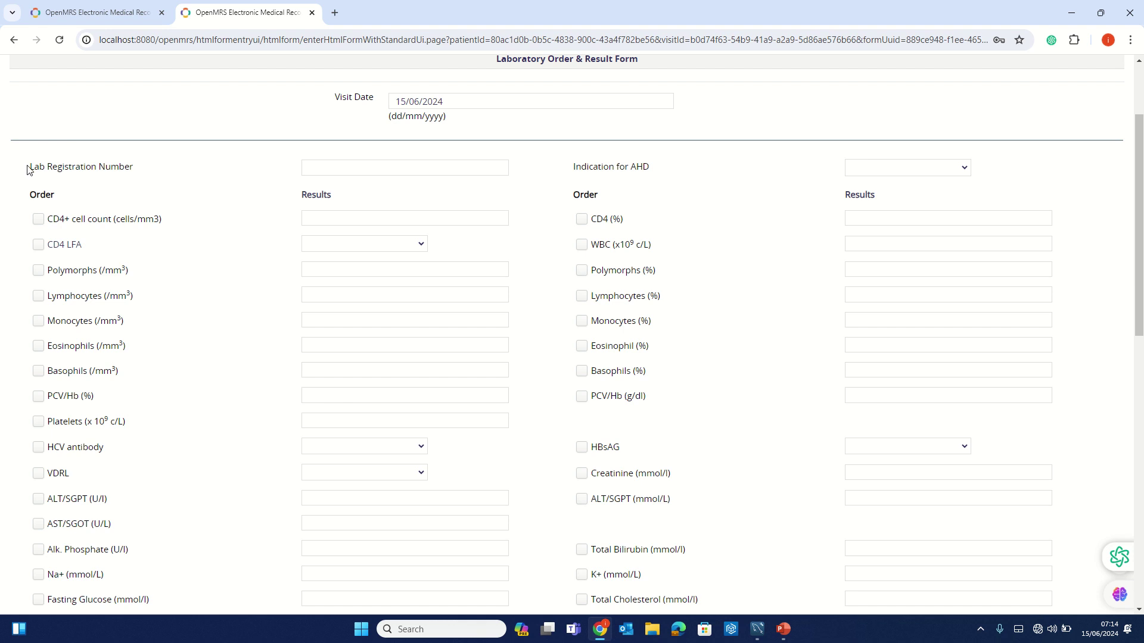
drag(29, 169, 733, 169)
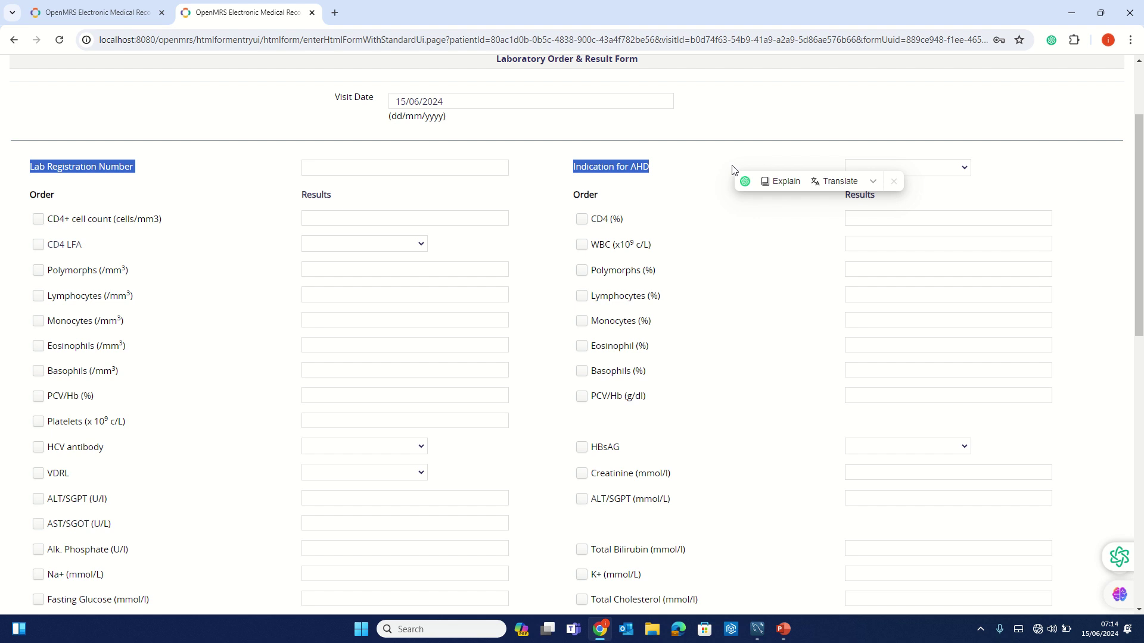
scroll(553, 291, down, 1)
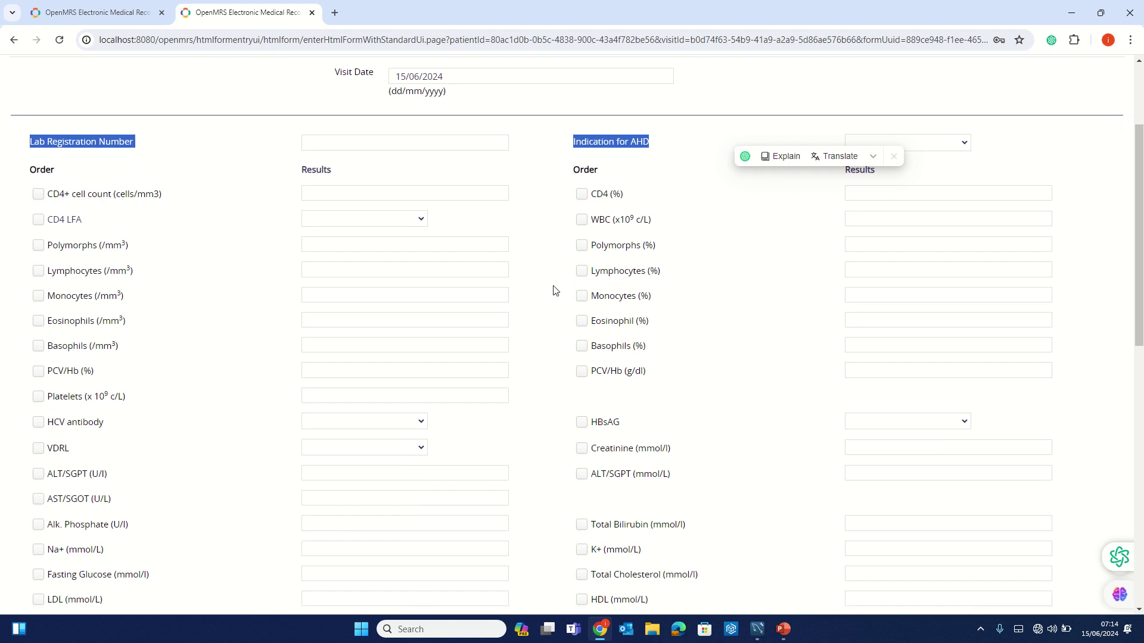
scroll(553, 290, up, 2)
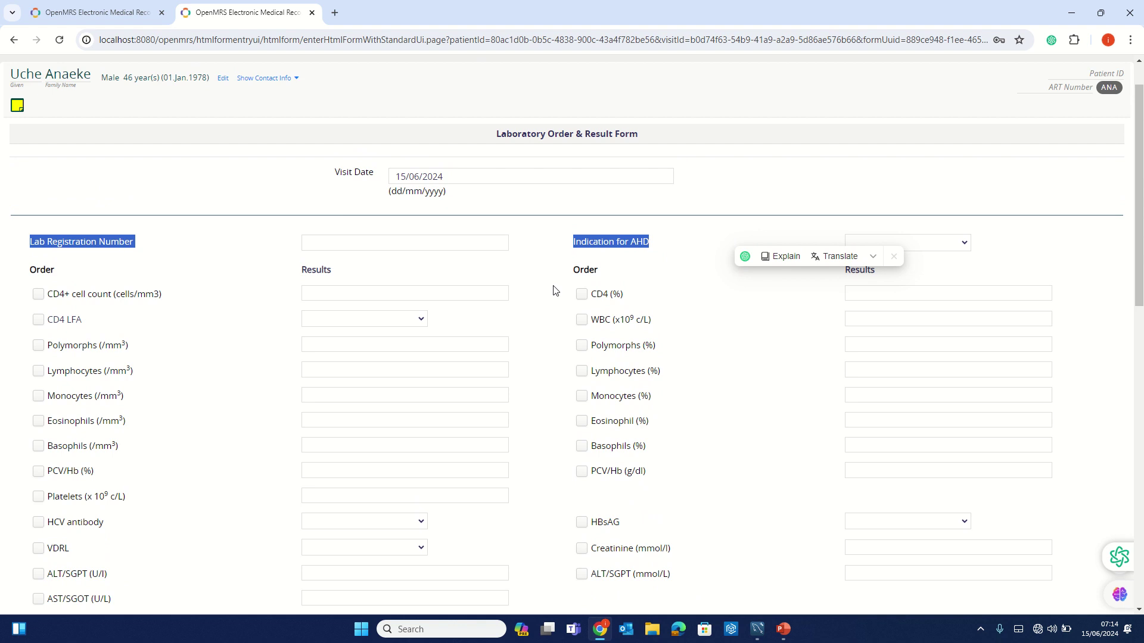
scroll(554, 290, down, 12)
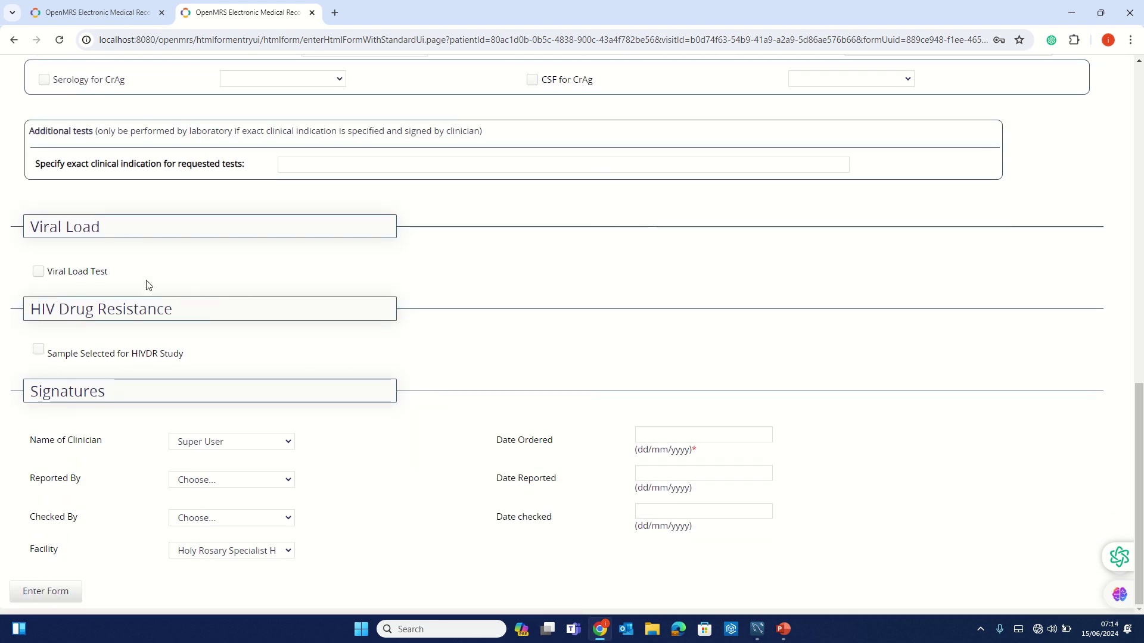
- Order a Viral Load Test with Sample ID 1234 and sample type Whole Blood
click(39, 273)
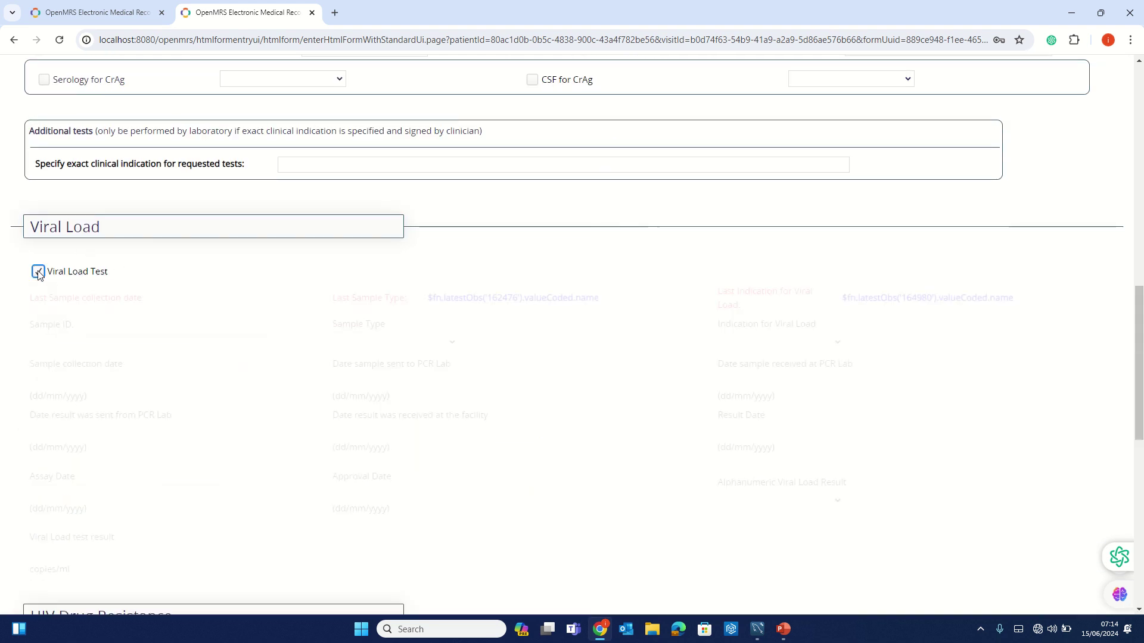
scroll(200, 340, down, 3)
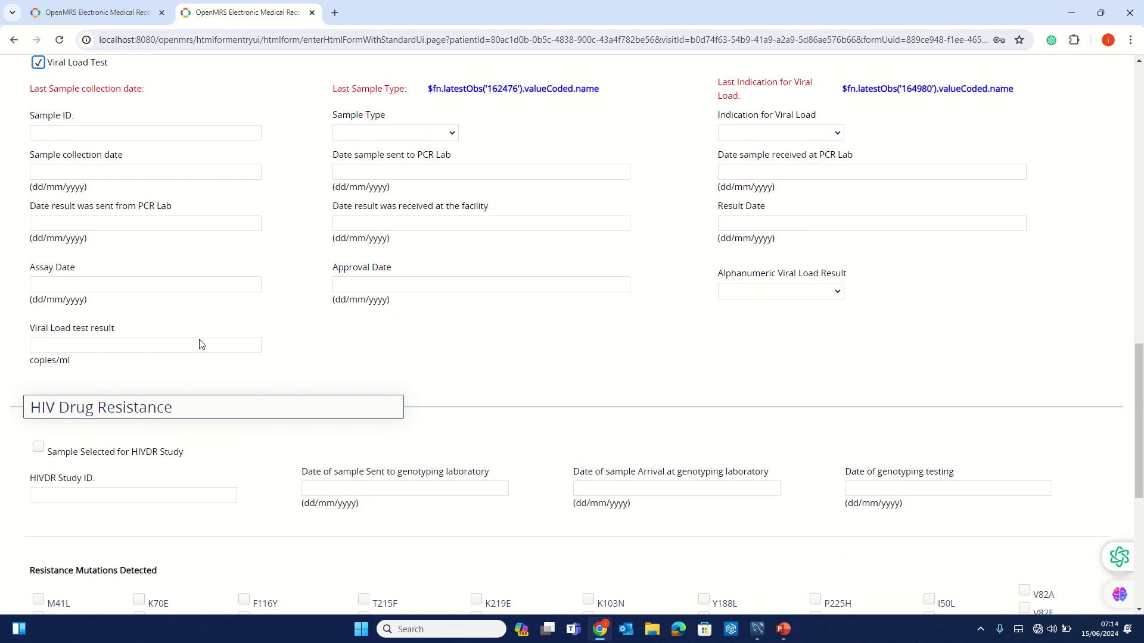
click(82, 133)
text(1234)
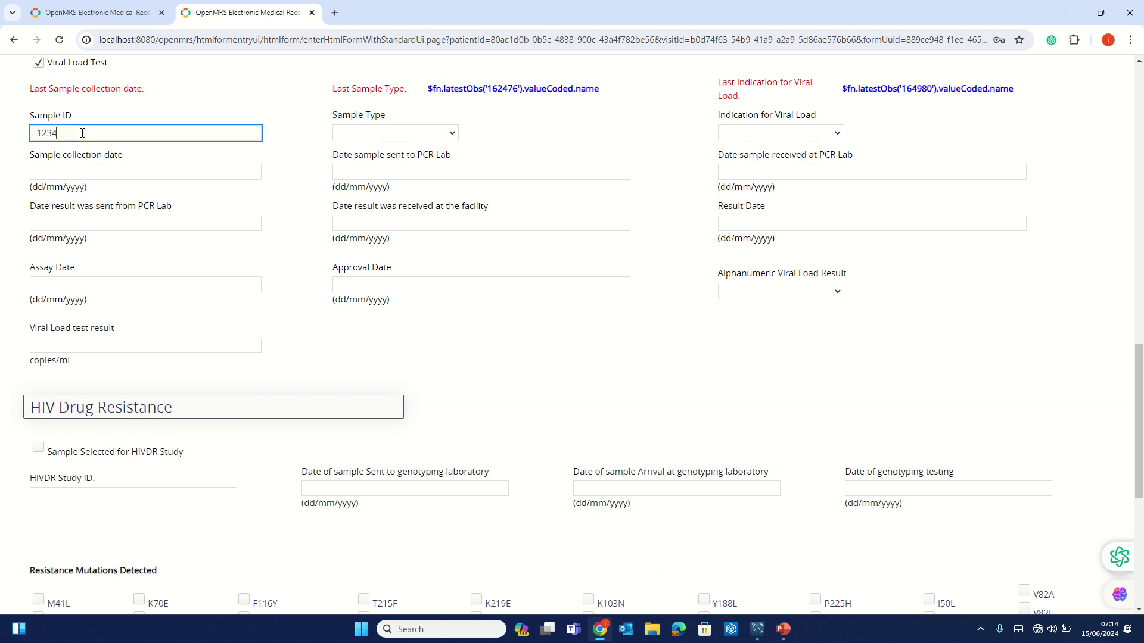
click(383, 137)
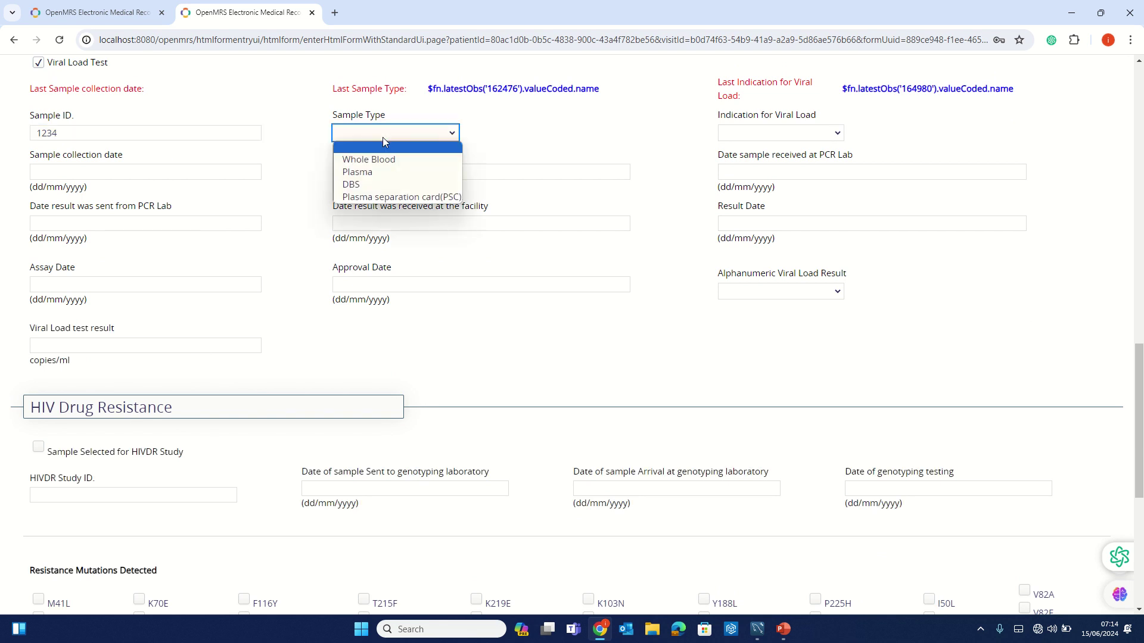
click(399, 160)
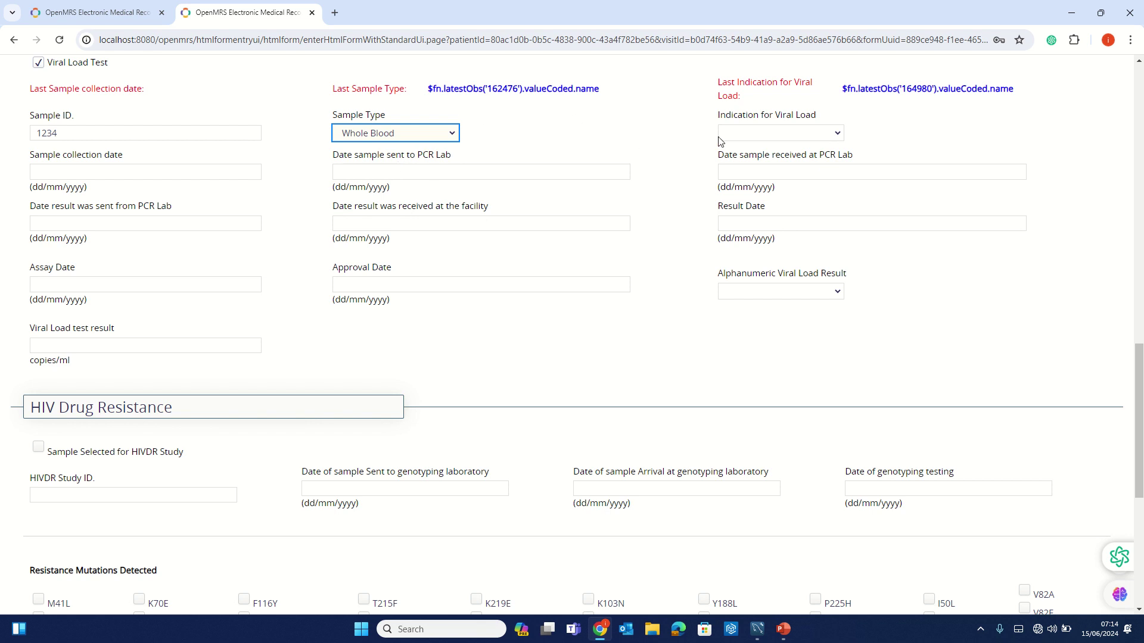
- Choose Routine (every 12 months) as the Indication for Viral Load
click(750, 137)
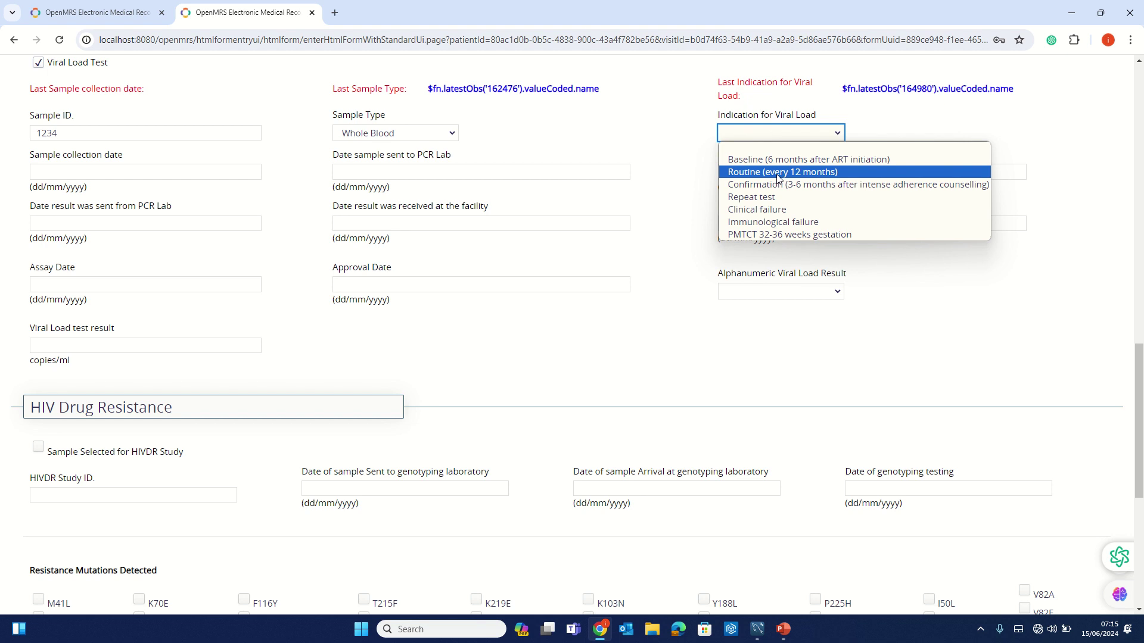
click(778, 173)
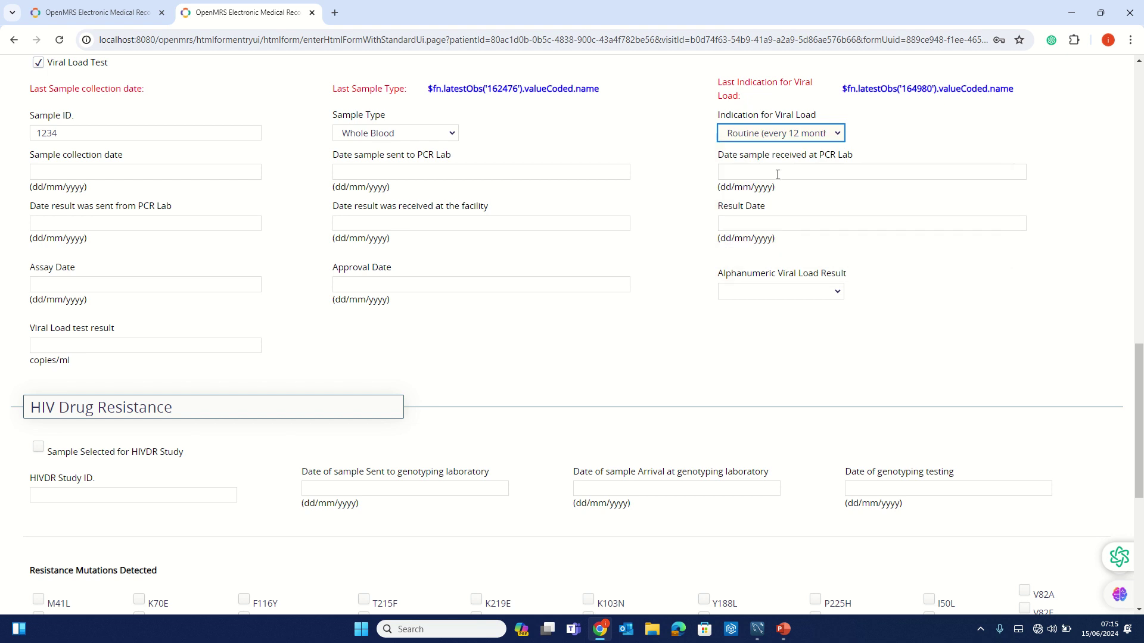
click(774, 135)
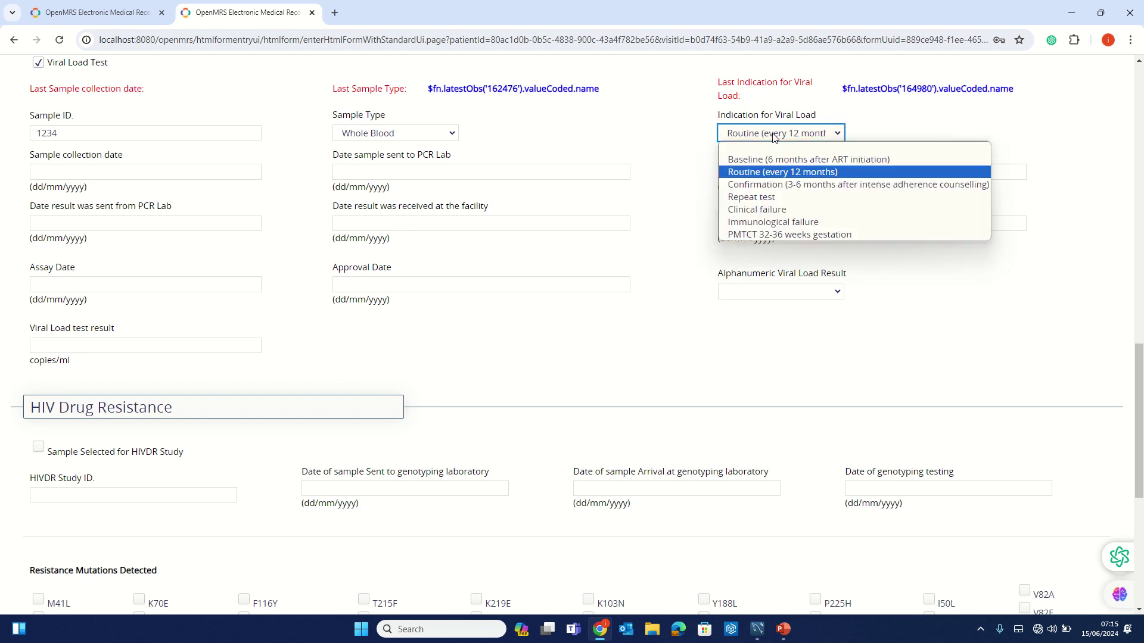
click(781, 171)
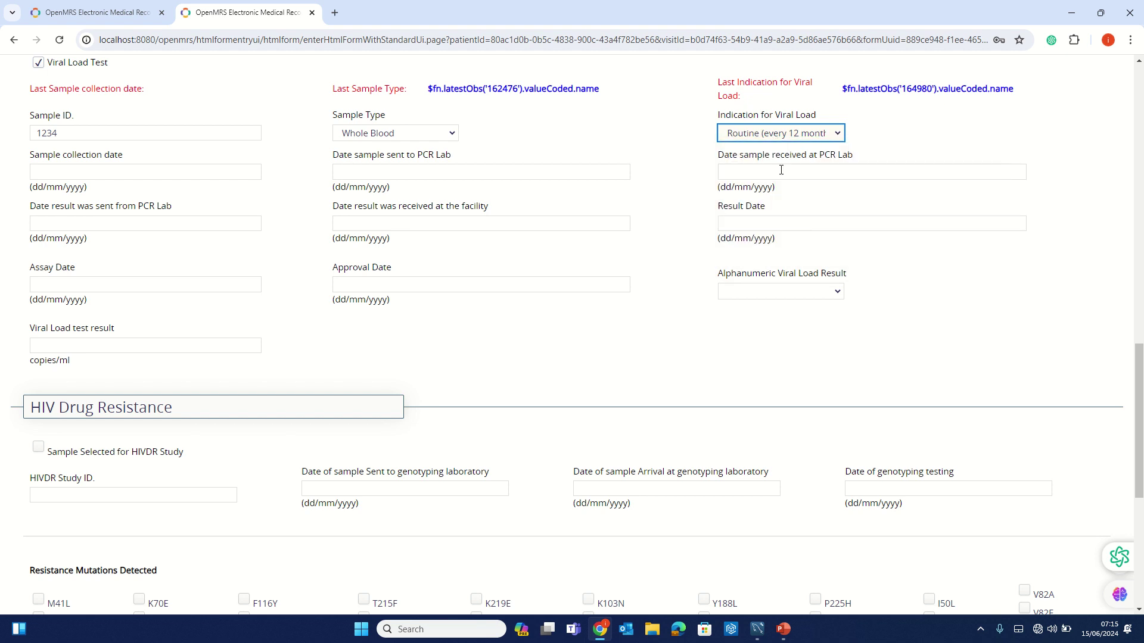
- Set the sample collection, sent-to-PCR and received-at-PCR dates to 01/06/2024
click(65, 174)
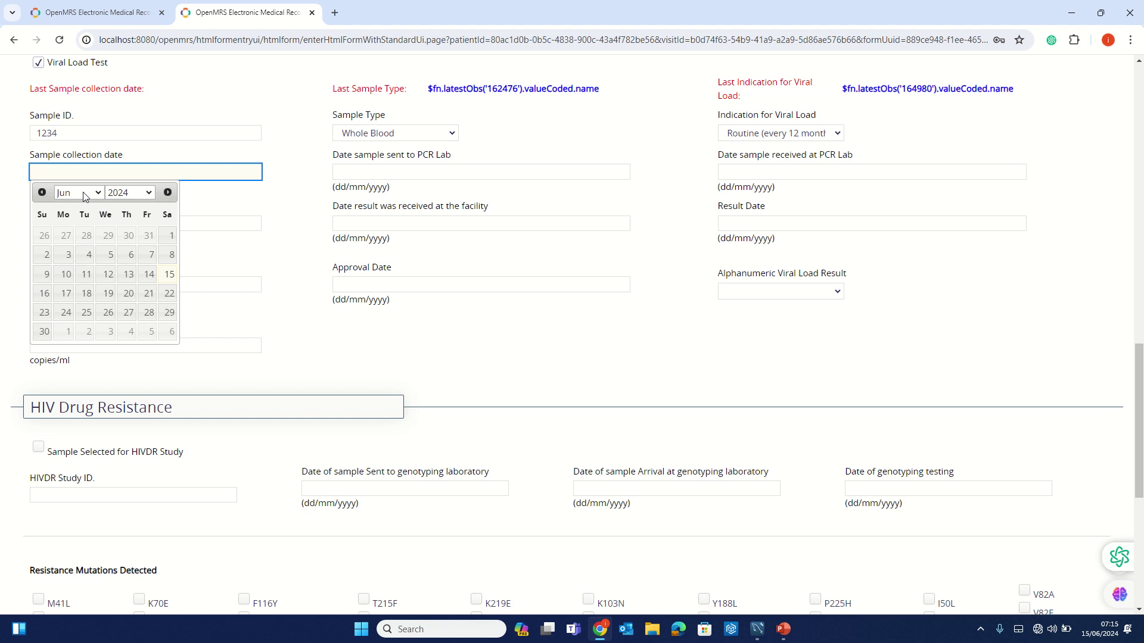
click(169, 242)
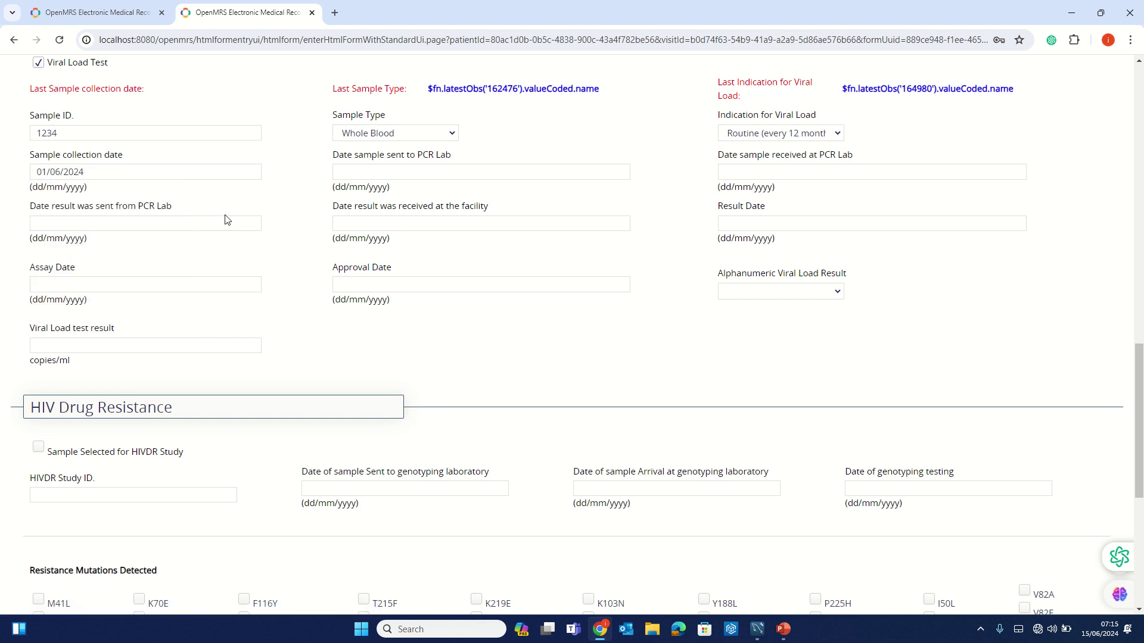
click(451, 169)
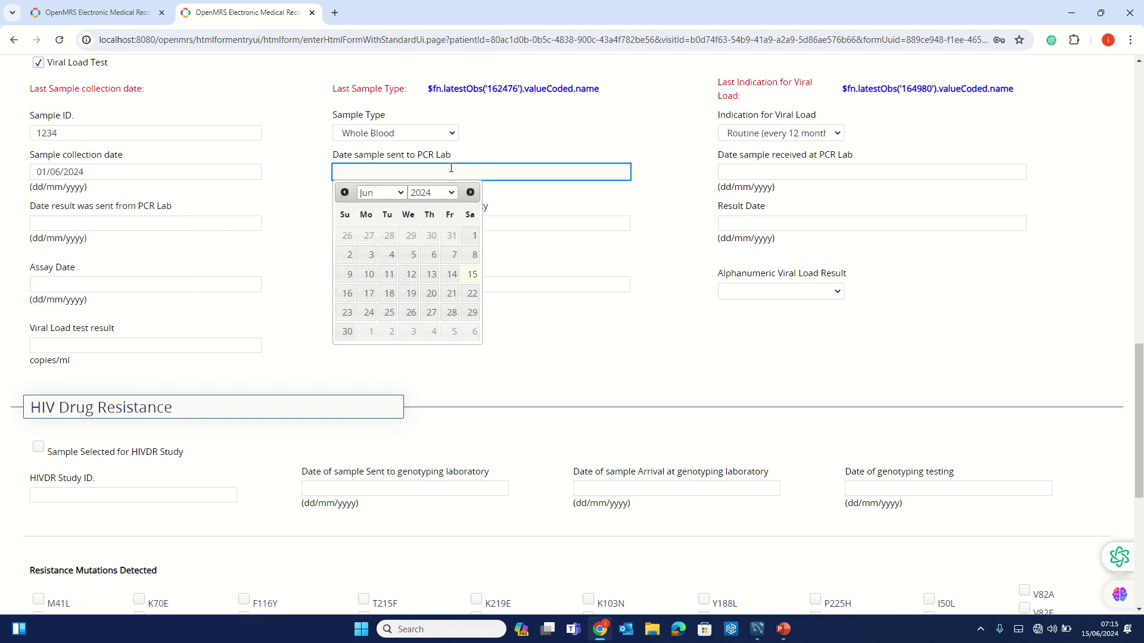
click(473, 235)
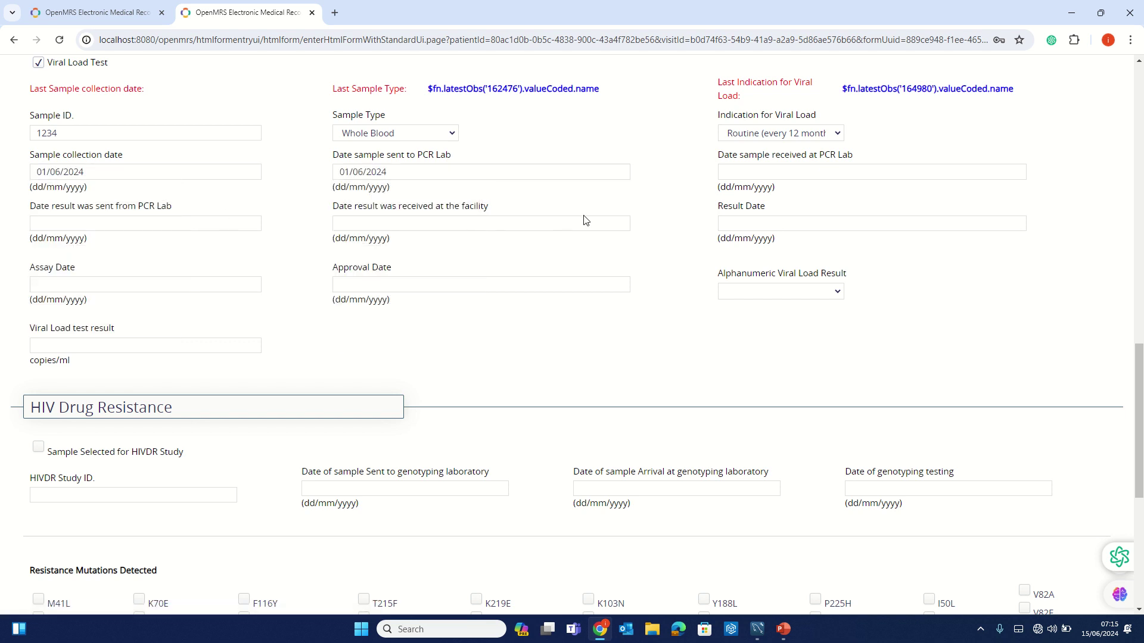
click(746, 171)
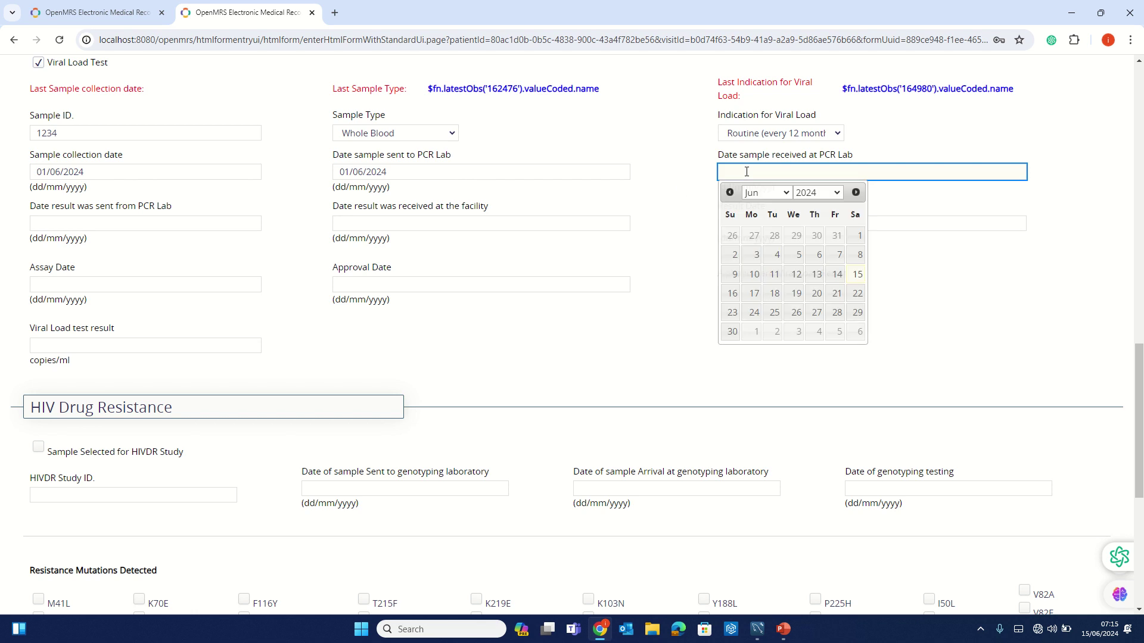
click(858, 236)
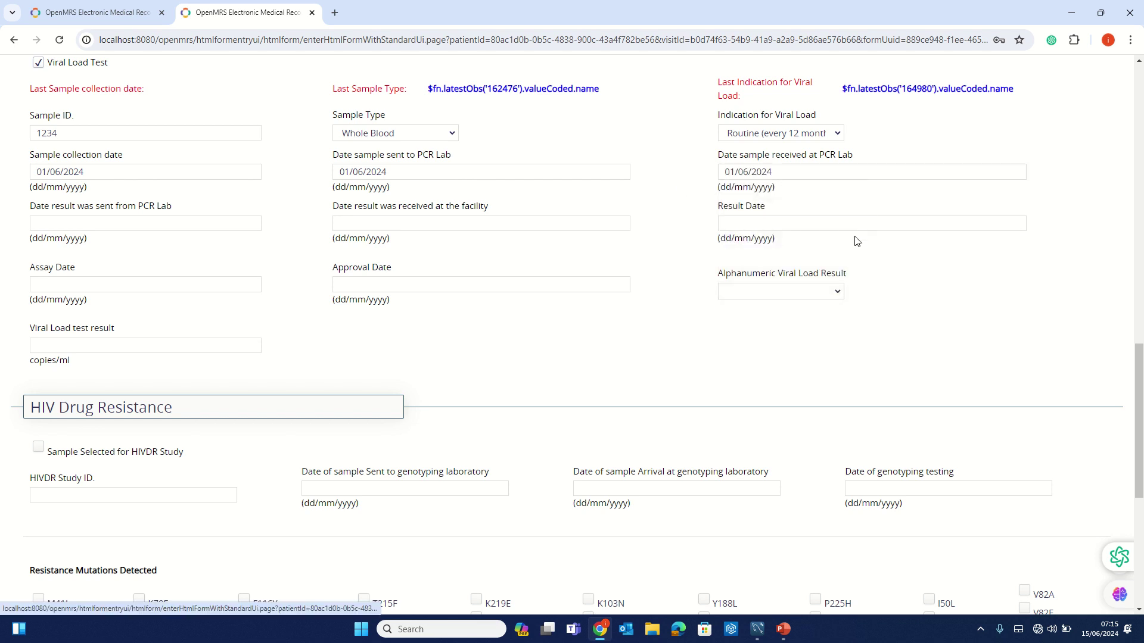
- Set result sent from PCR Lab and result received at facility dates to 15/06/2024
click(113, 223)
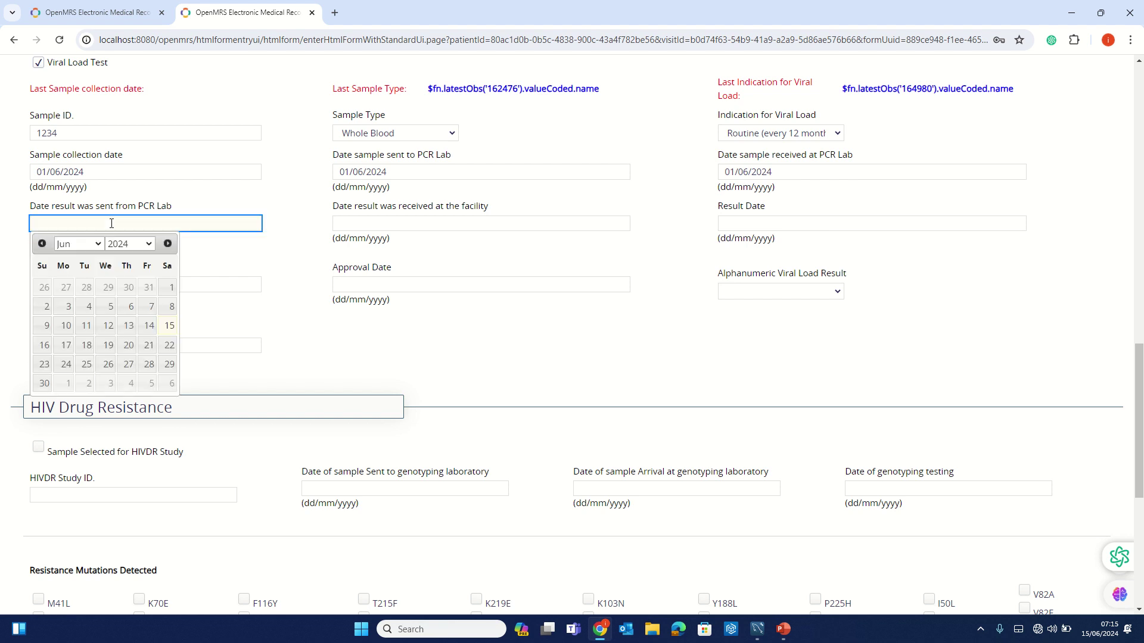
click(168, 327)
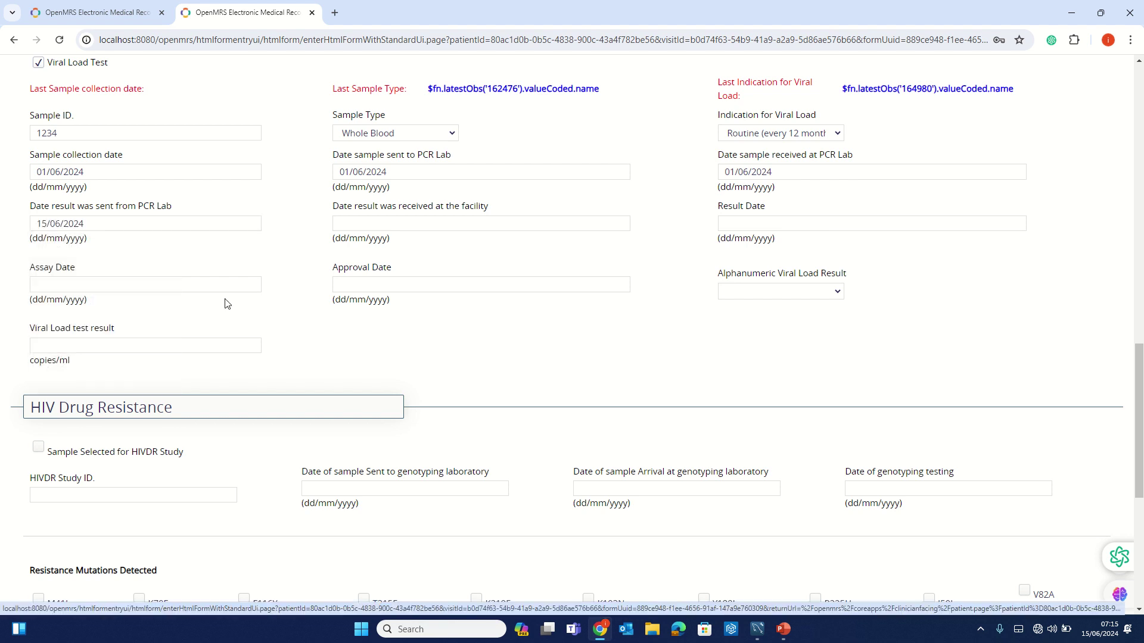
click(388, 224)
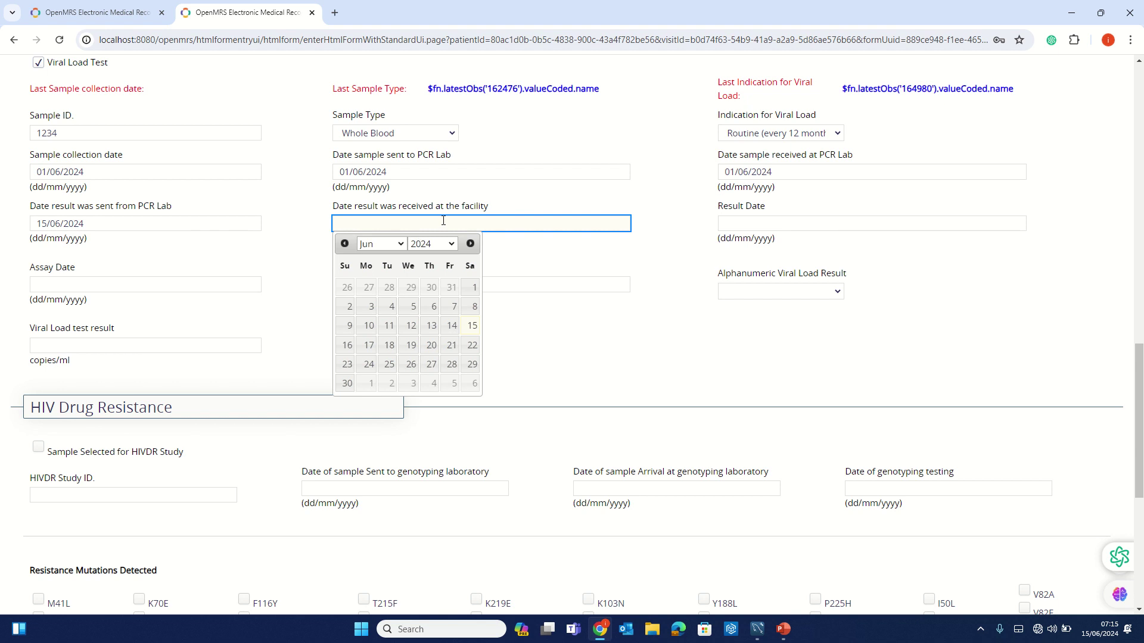
click(471, 325)
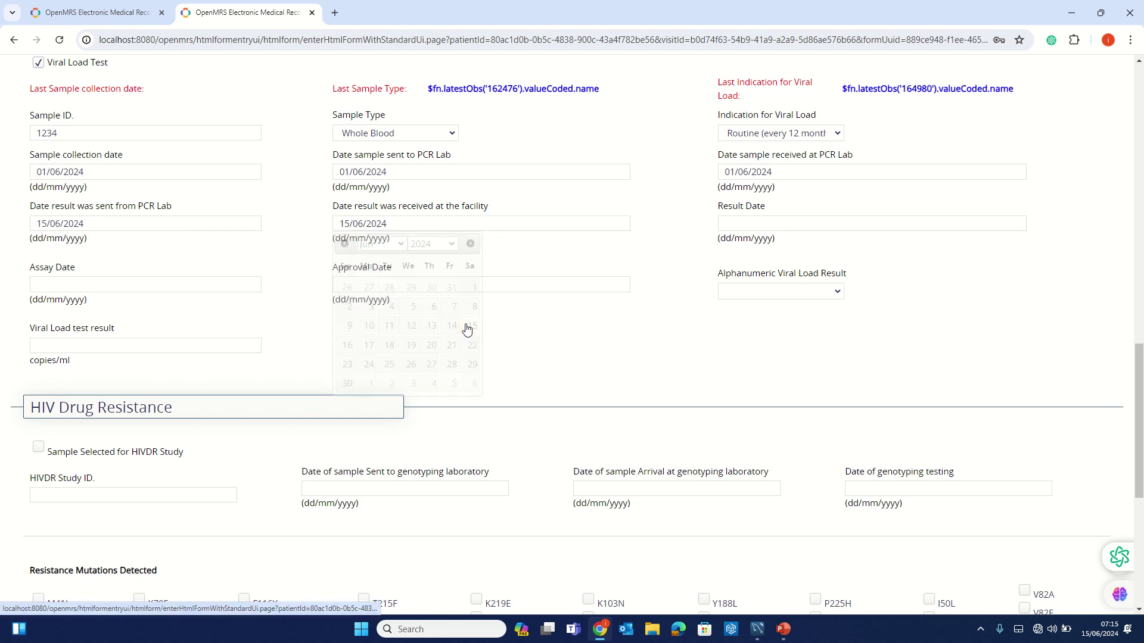
- Set Result Date to 15/06/2024 and both Assay and Approval Dates to 01/06/2024
click(776, 223)
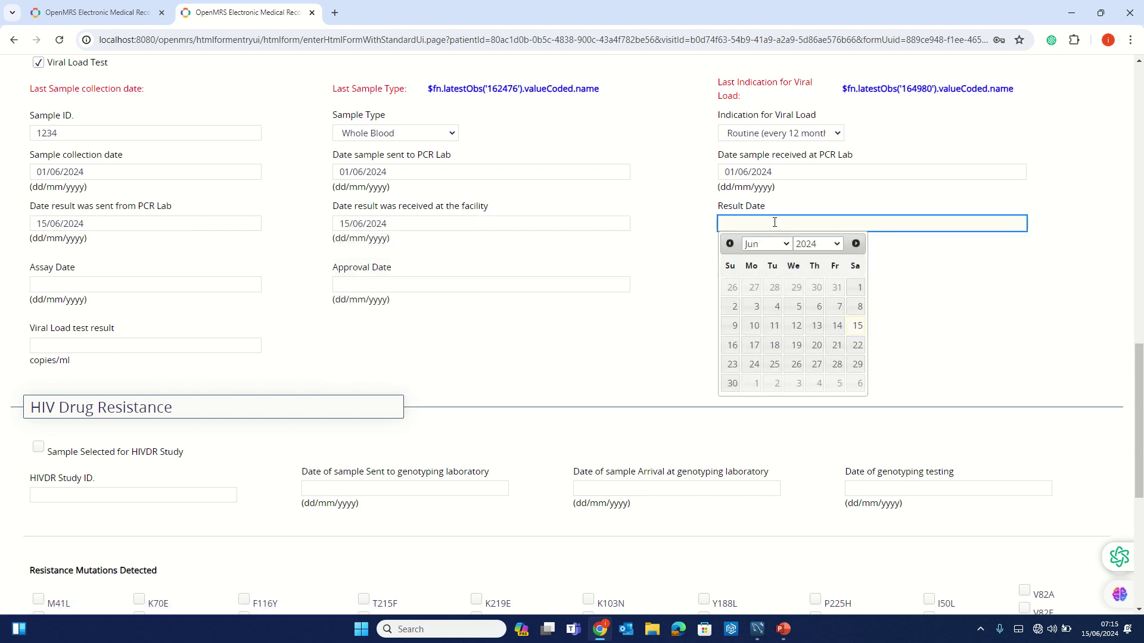
click(864, 328)
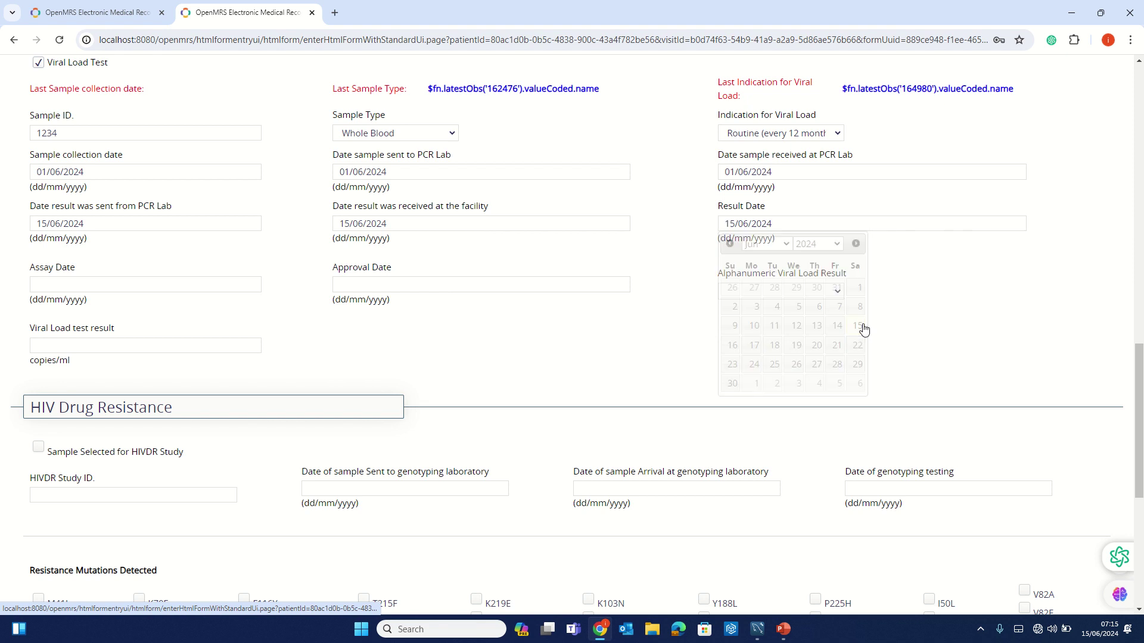
click(95, 285)
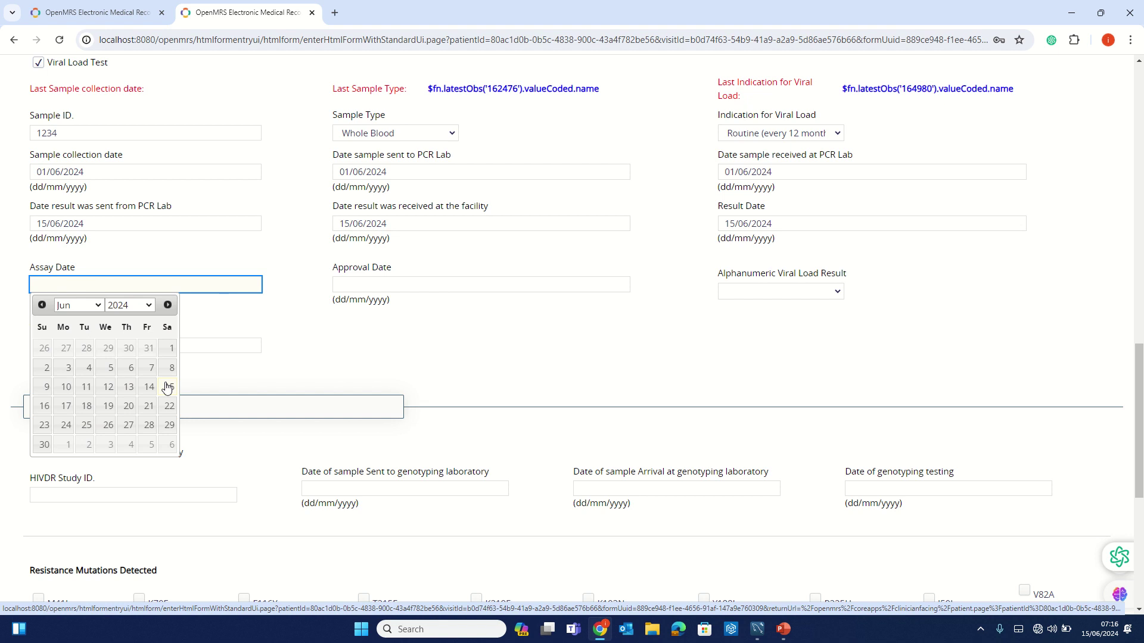
click(172, 349)
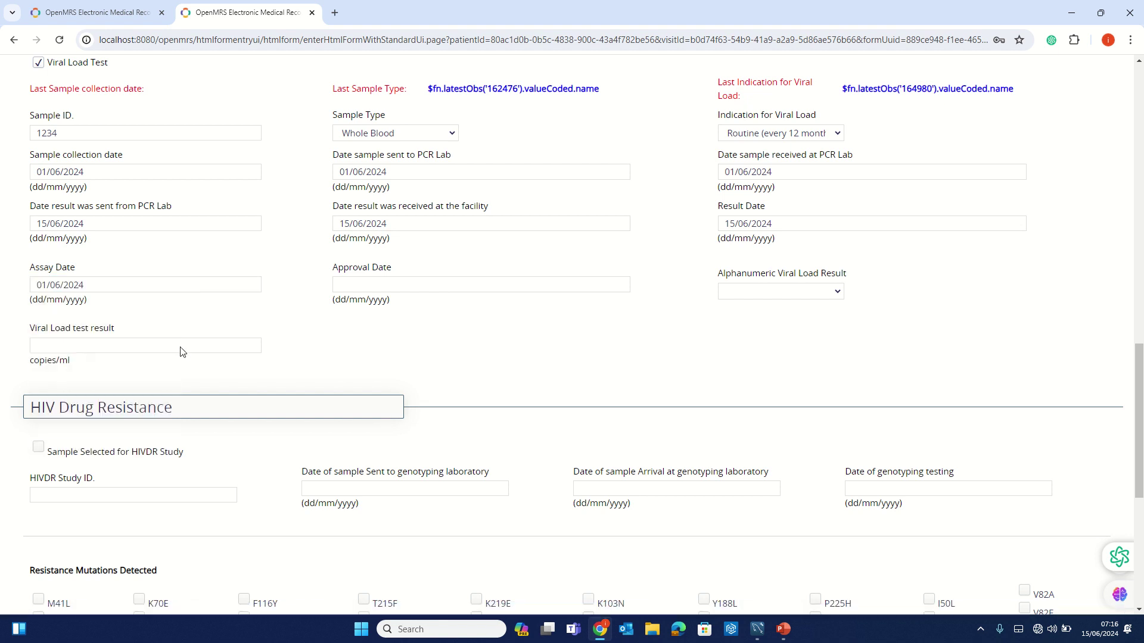
click(447, 280)
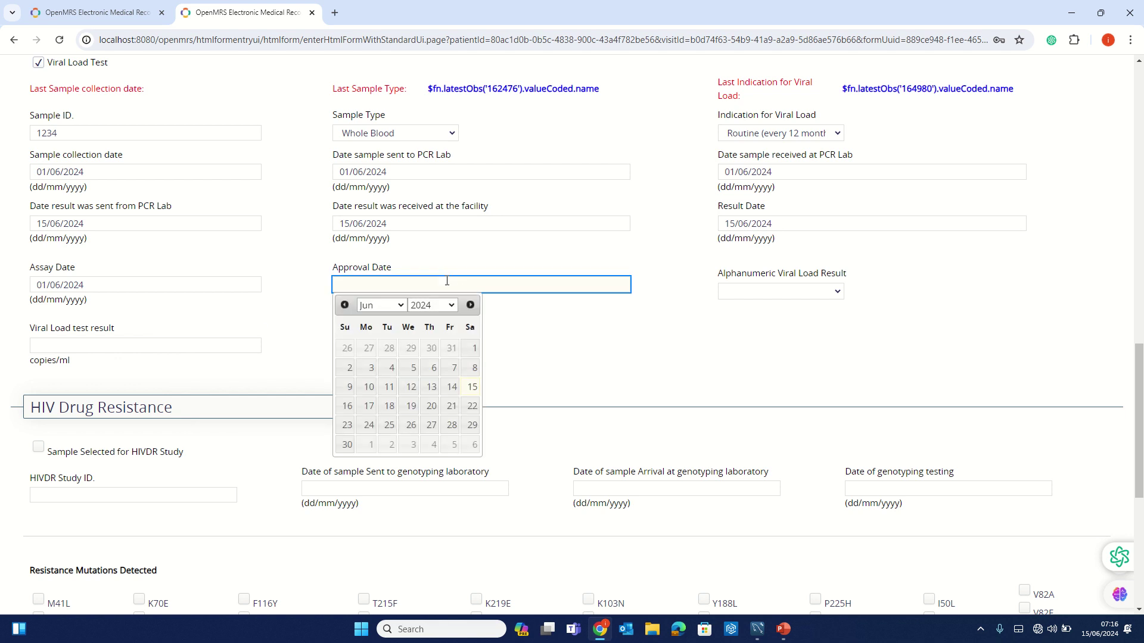
click(476, 350)
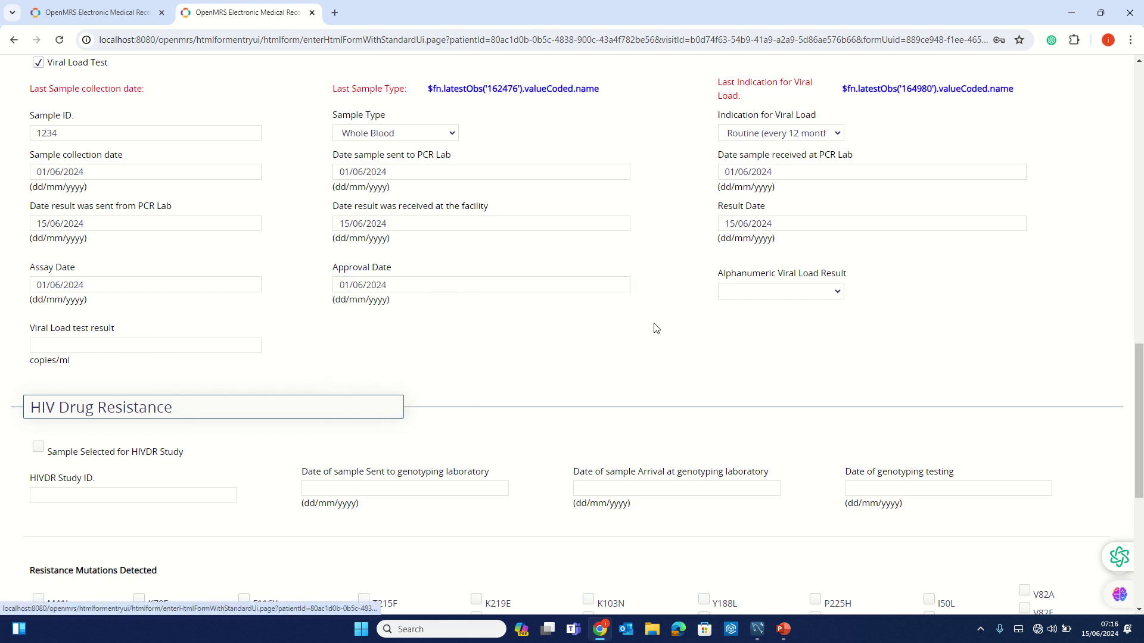
click(750, 292)
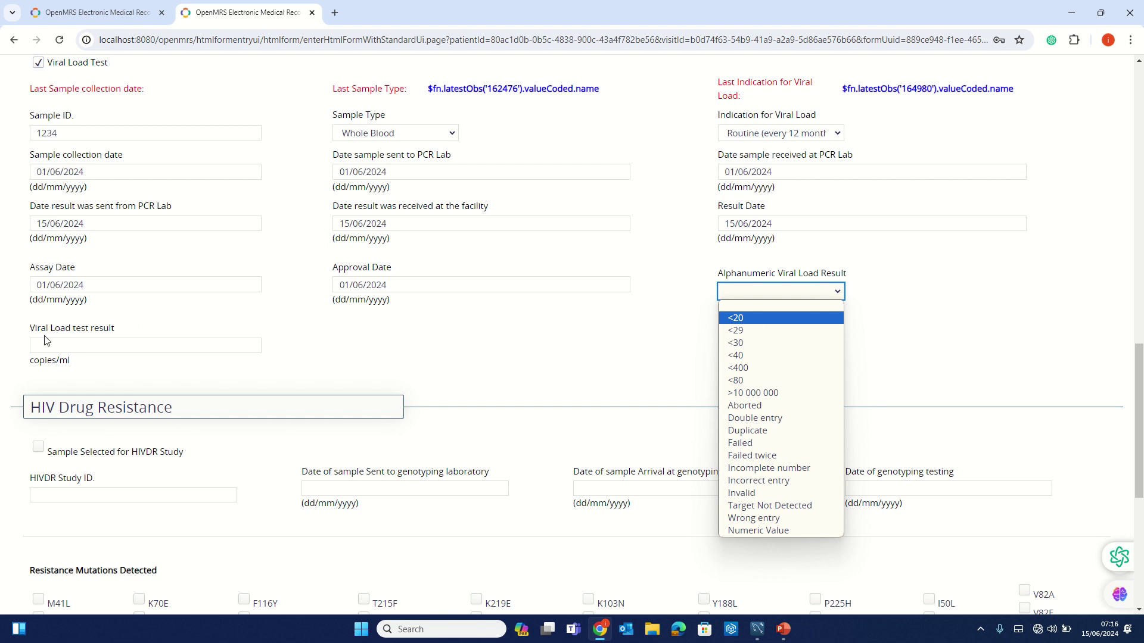
- Set the Alphanumeric Viral Load Result to Numeric Value
click(758, 317)
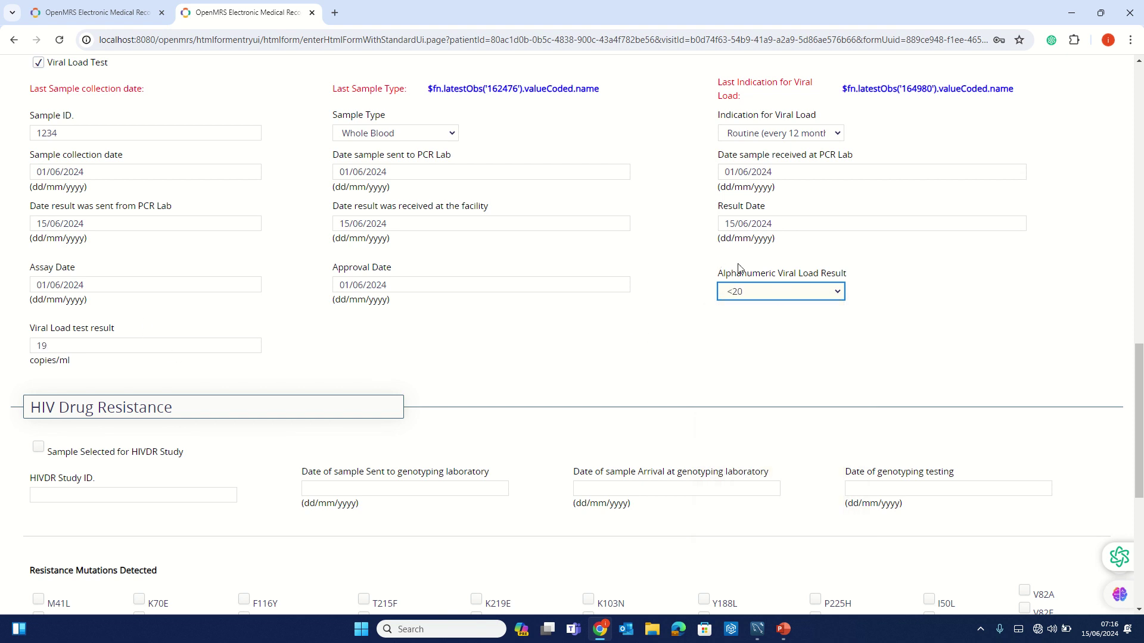
click(775, 293)
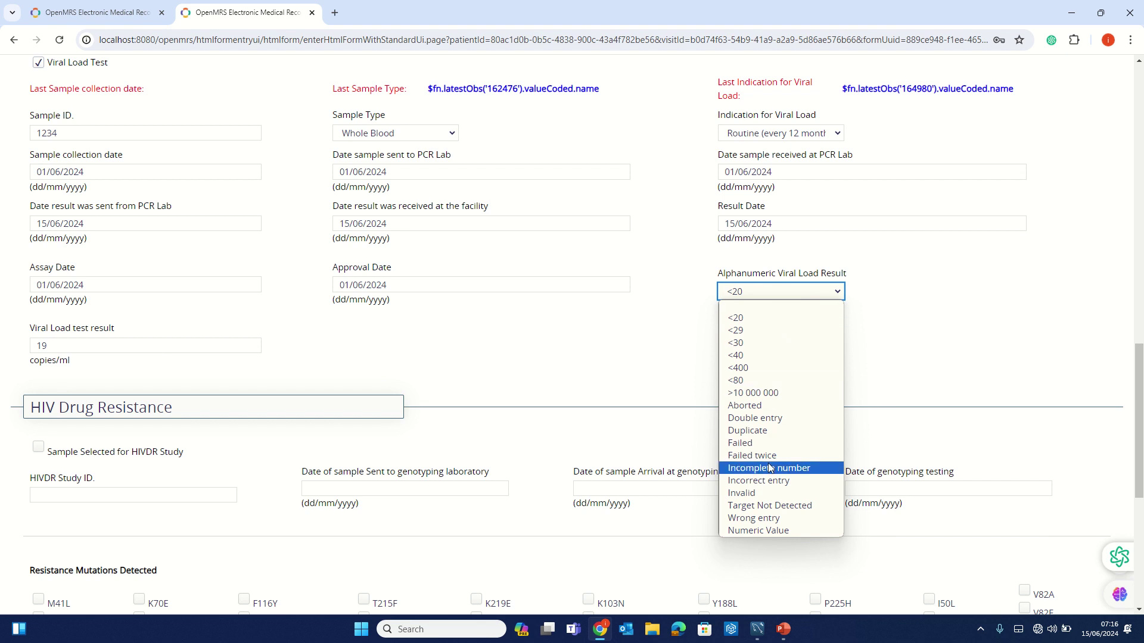
click(765, 532)
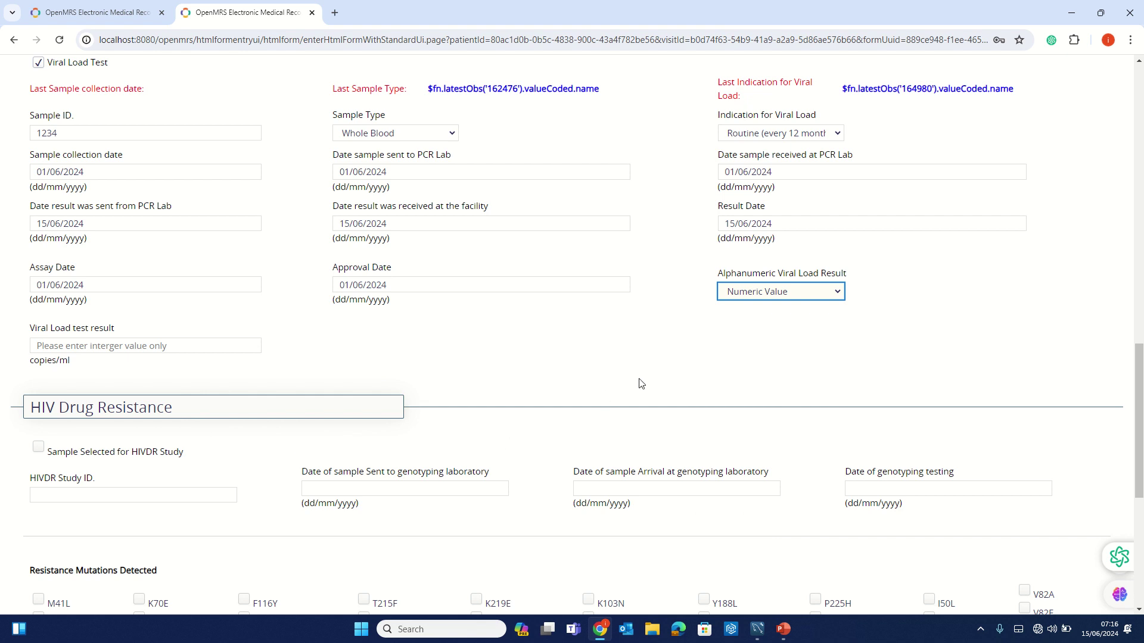
click(810, 294)
click(811, 295)
click(810, 296)
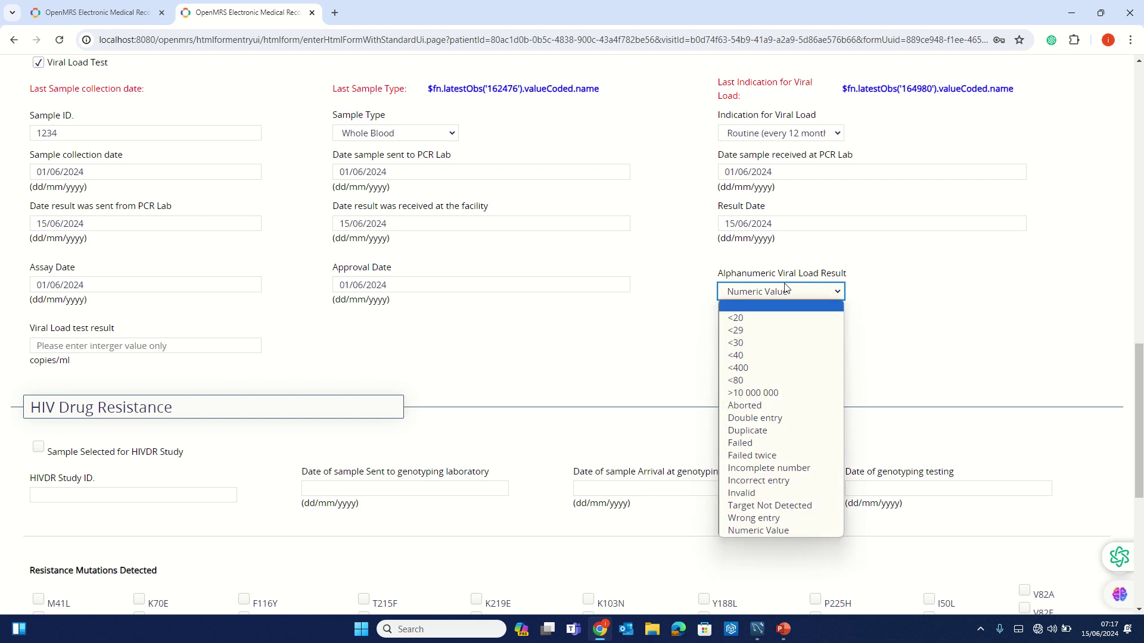
click(767, 532)
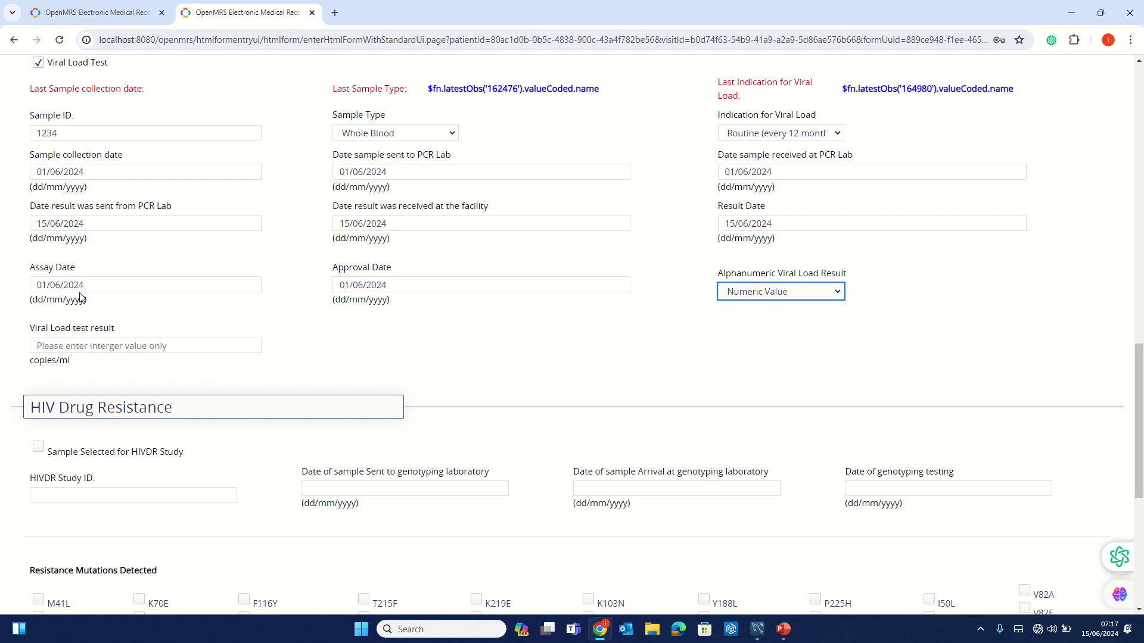
- Enter 200 copies/ml as the viral load test result
click(97, 347)
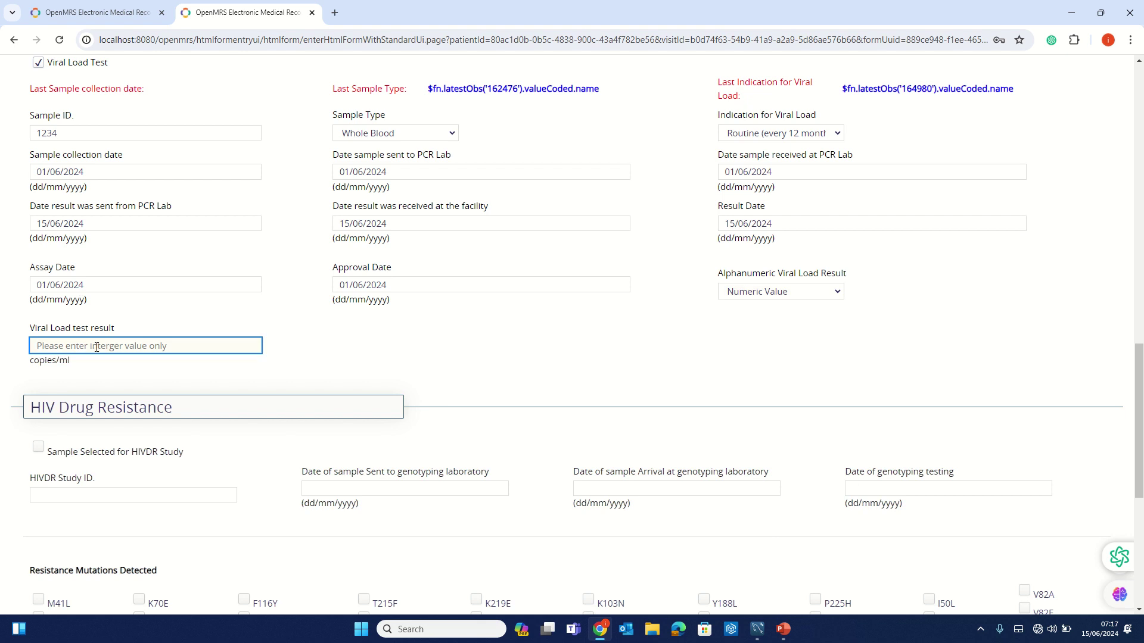
text(2000)
key(BackSpace)
click(344, 383)
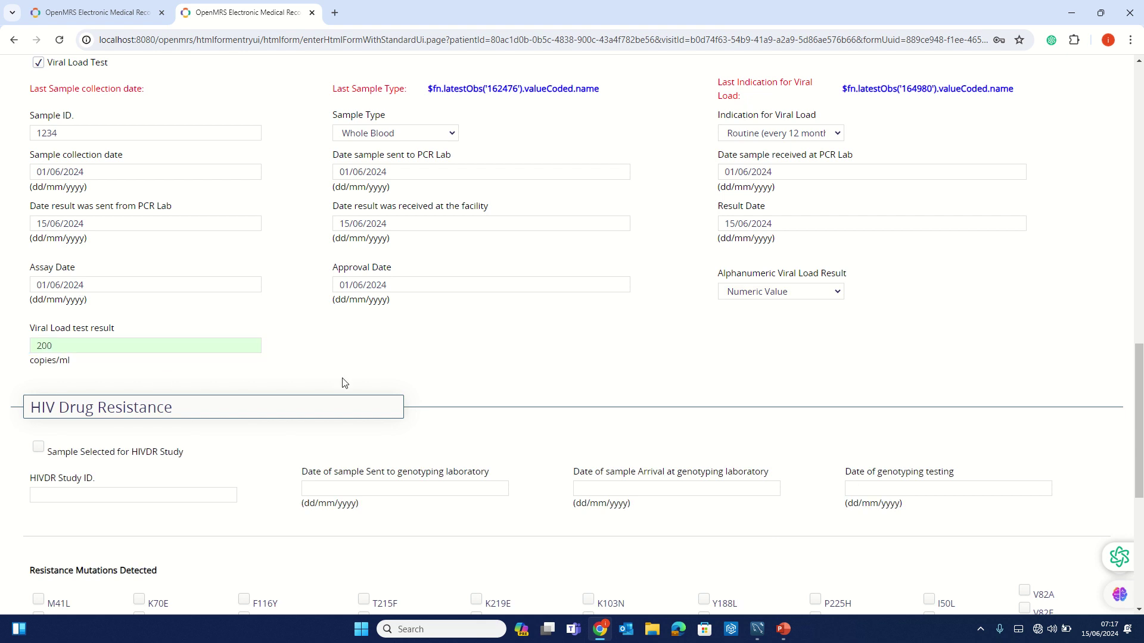
- Sign with Super User as clinician, set Date Ordered to 15/06/2024, and submit the form
scroll(344, 382, down, 6)
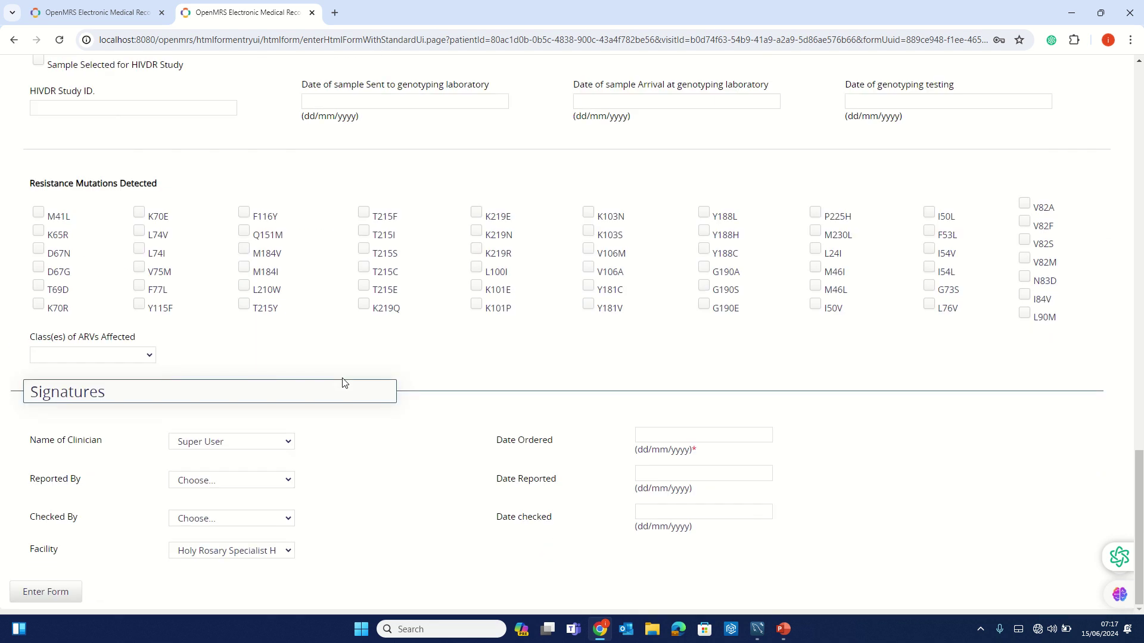
click(234, 448)
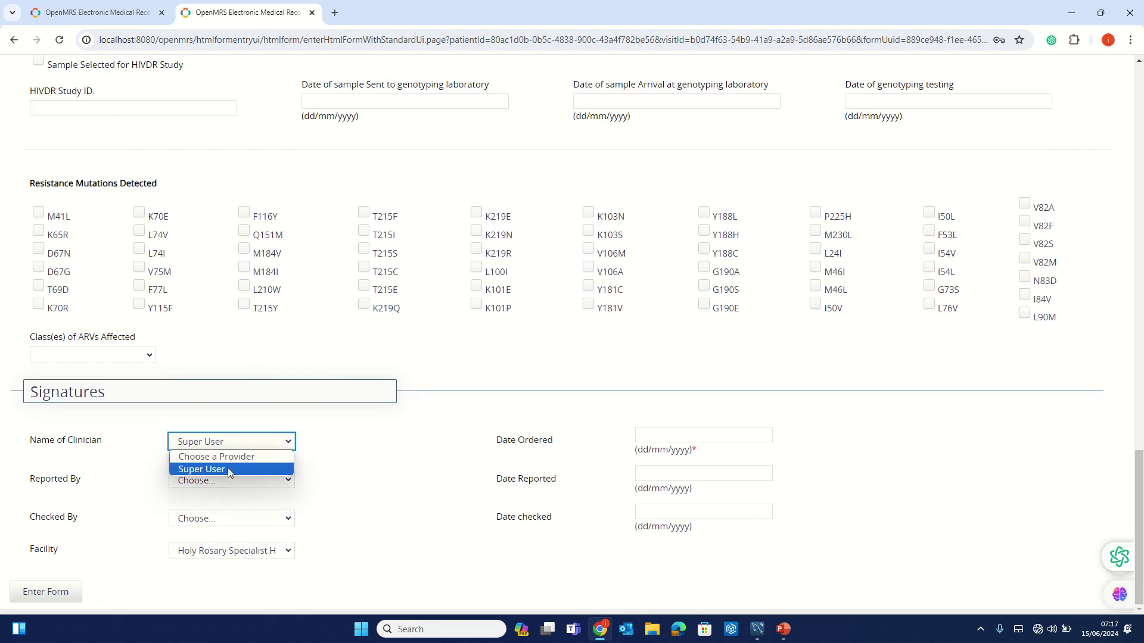
click(227, 469)
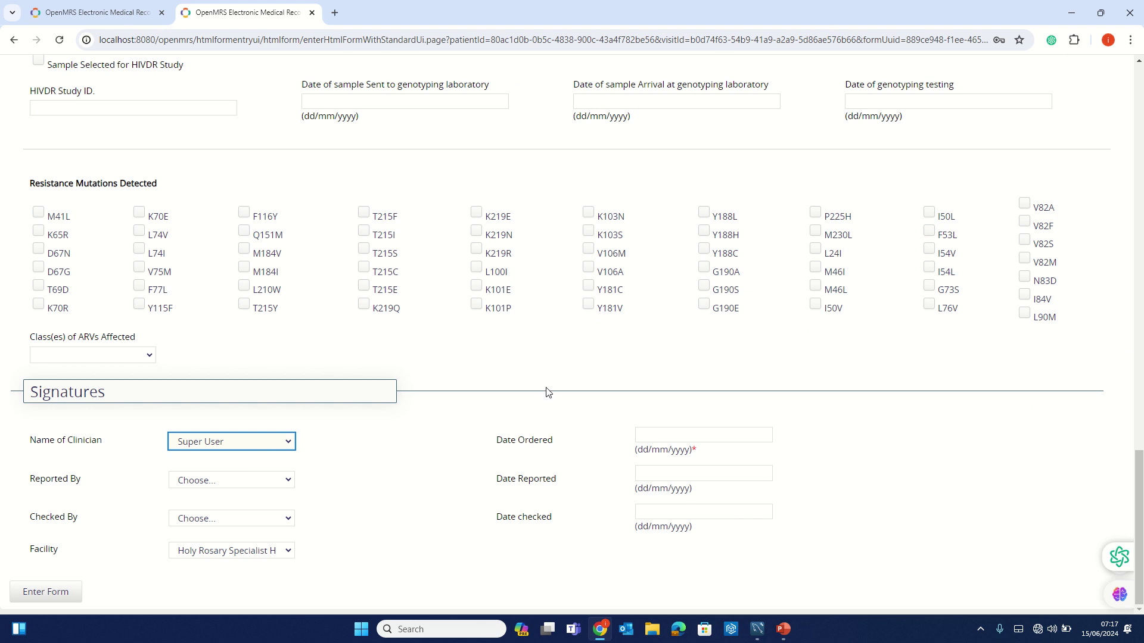
click(738, 438)
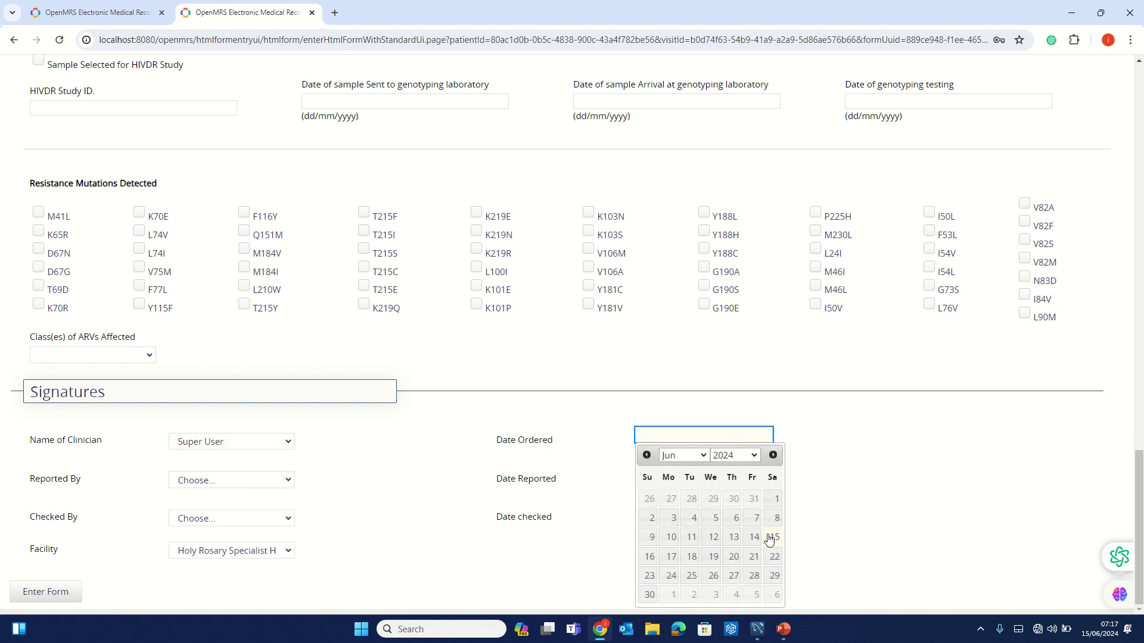
click(774, 538)
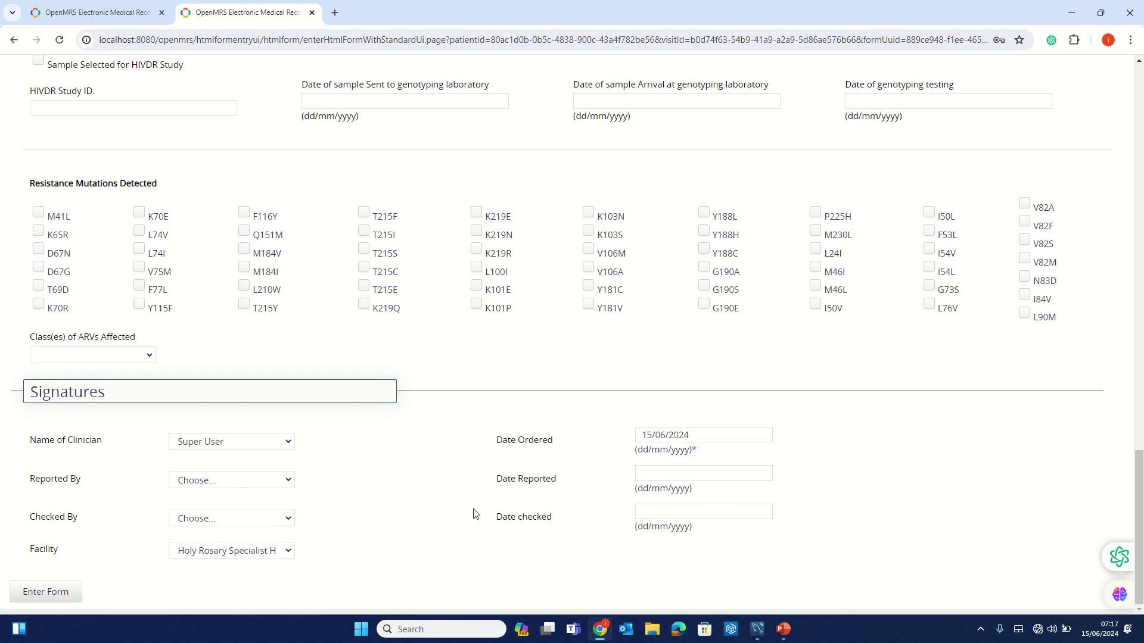
click(64, 593)
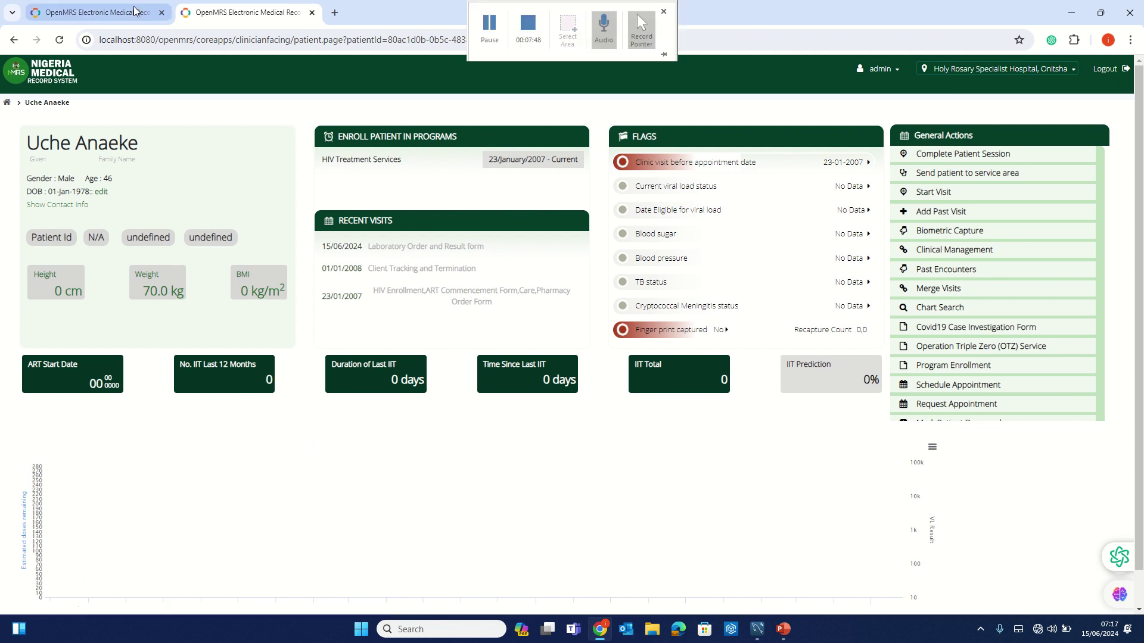
click(114, 15)
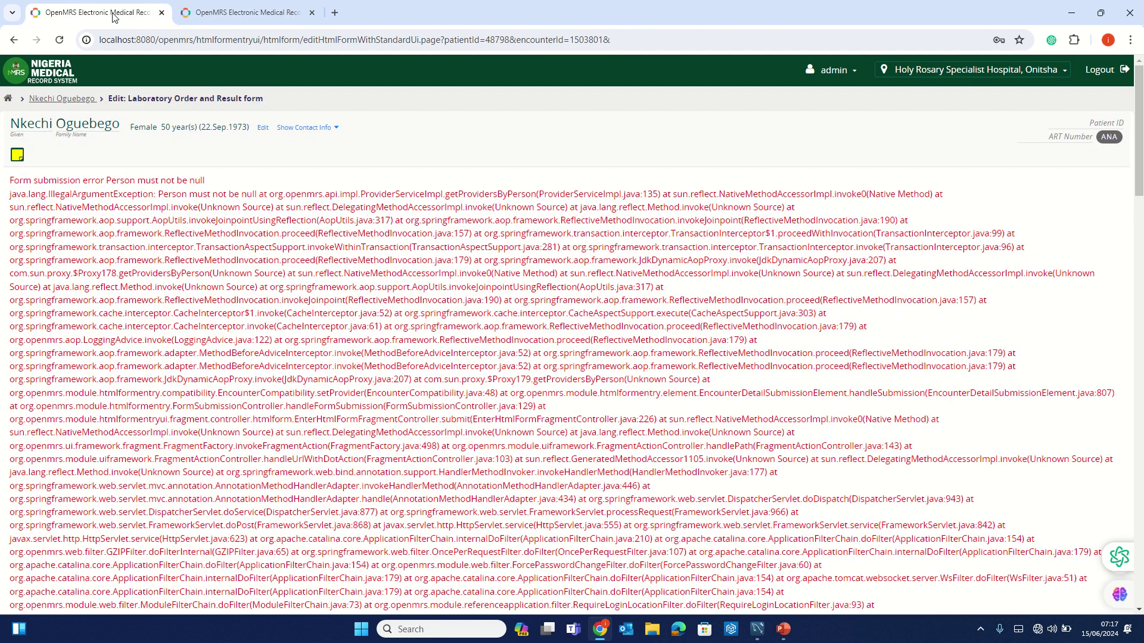
click(248, 13)
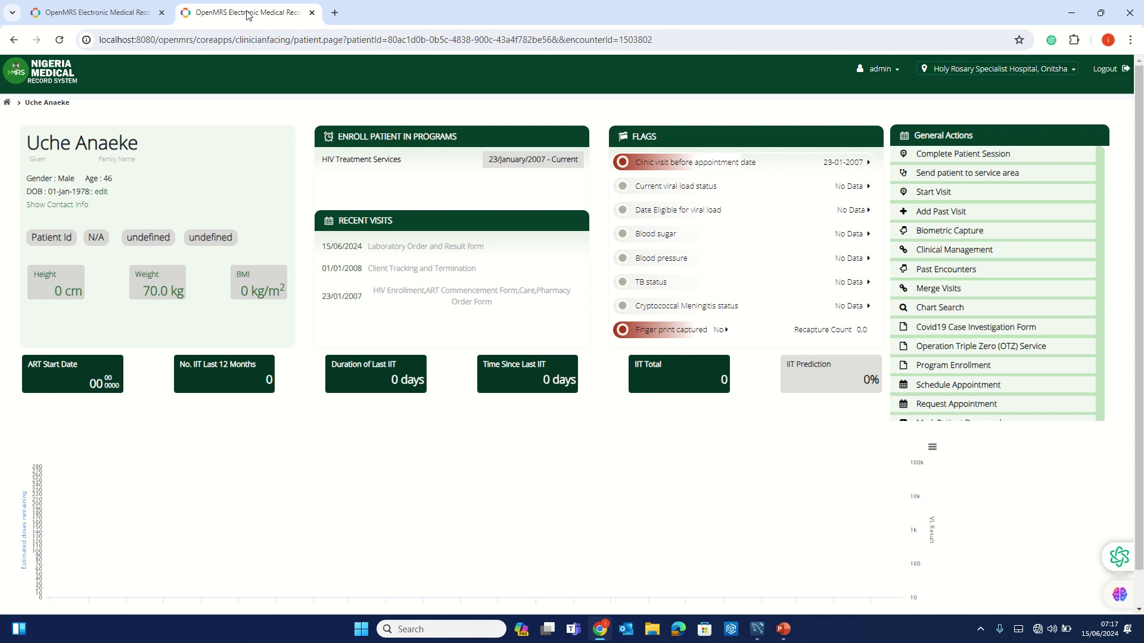
mouse_move(396, 3)
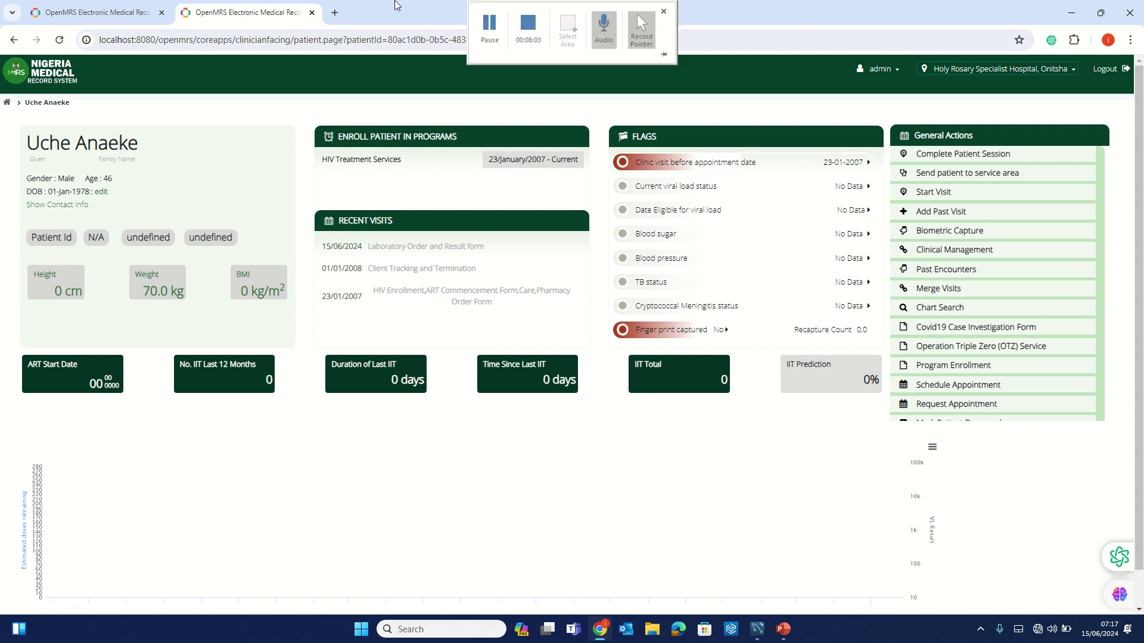